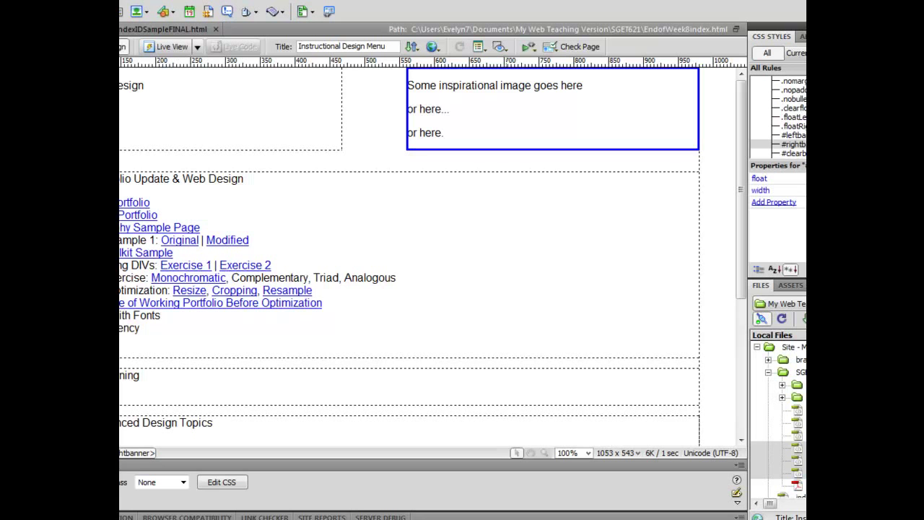
# Step: Select the right banner div to show its #rightbanner rule: float right, width 45%
pyautogui.click(512, 151)
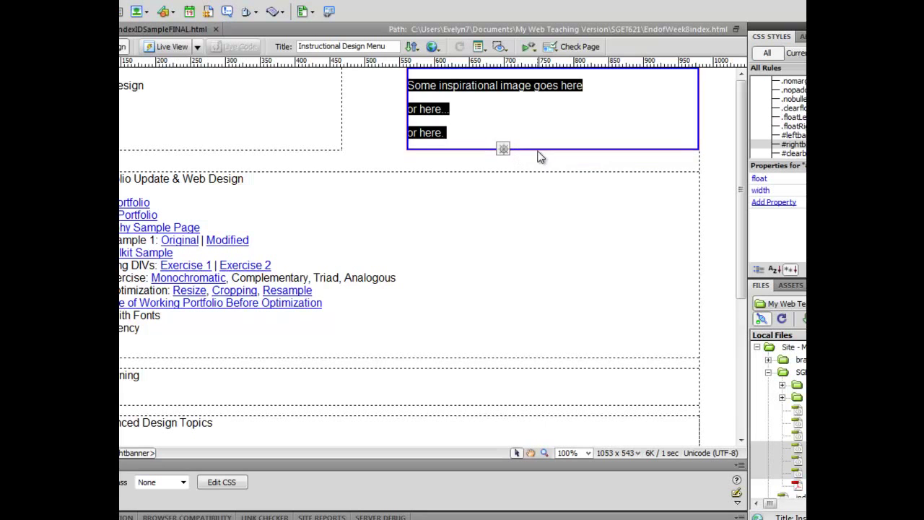
pyautogui.moveTo(541, 157)
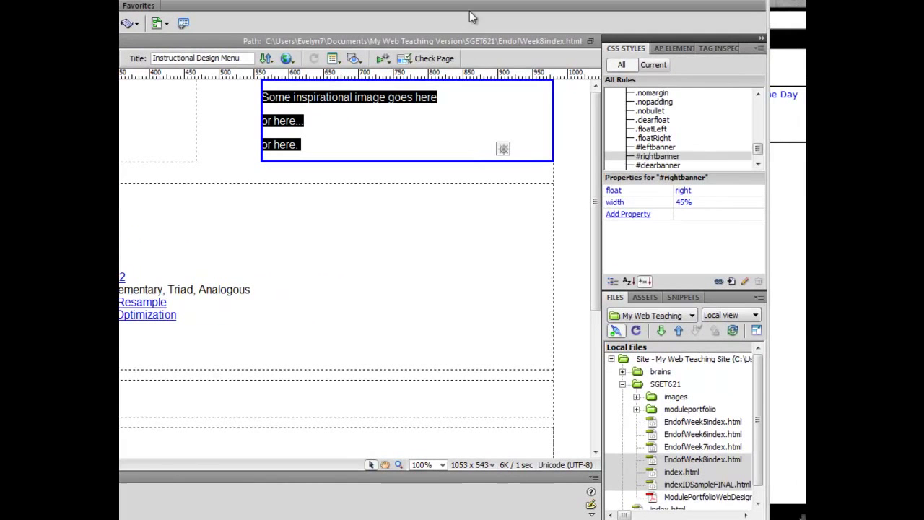
# Step: Change the #rightbanner rule's width from 45% to 425 px
pyautogui.click(654, 157)
pyautogui.click(357, 97)
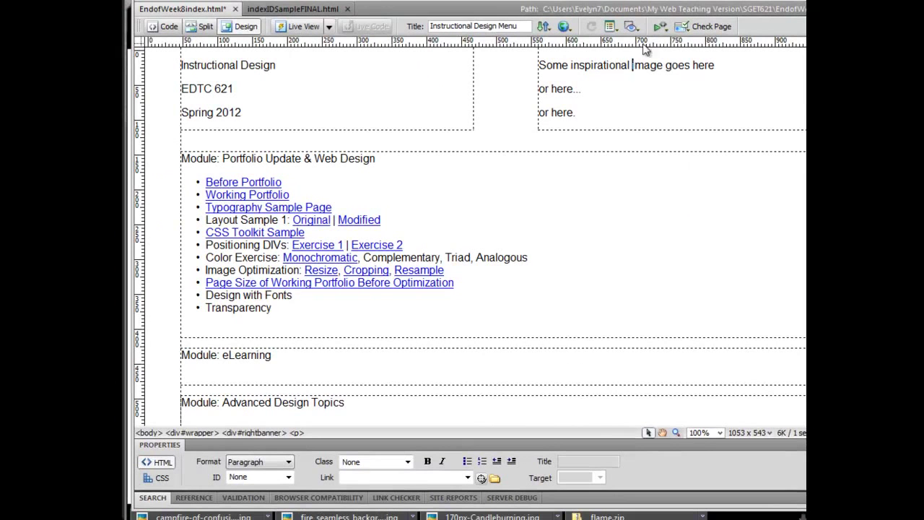
pyautogui.click(613, 112)
pyautogui.click(268, 433)
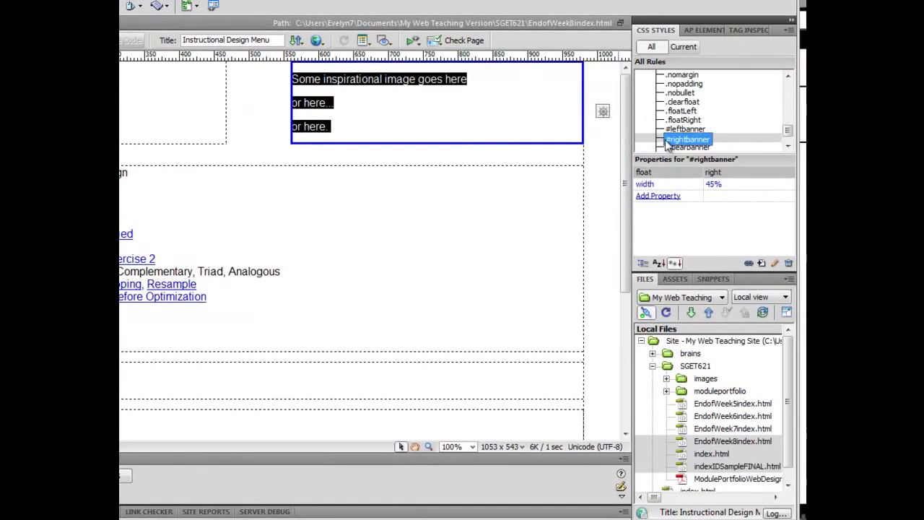
pyautogui.click(679, 140)
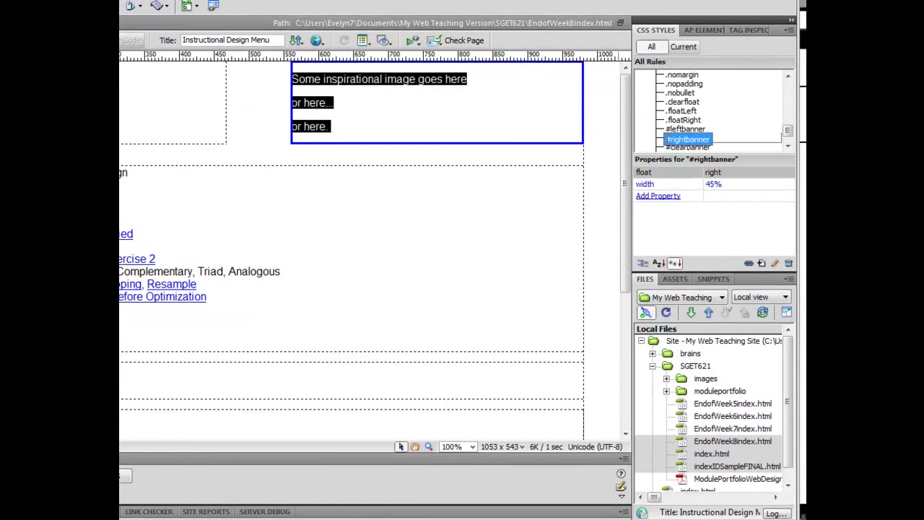
pyautogui.click(728, 184)
pyautogui.write('425')
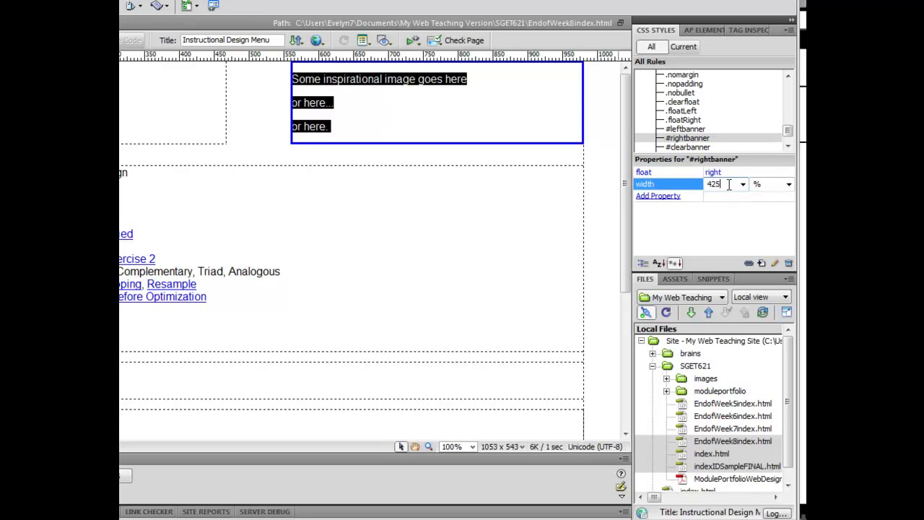
pyautogui.click(789, 184)
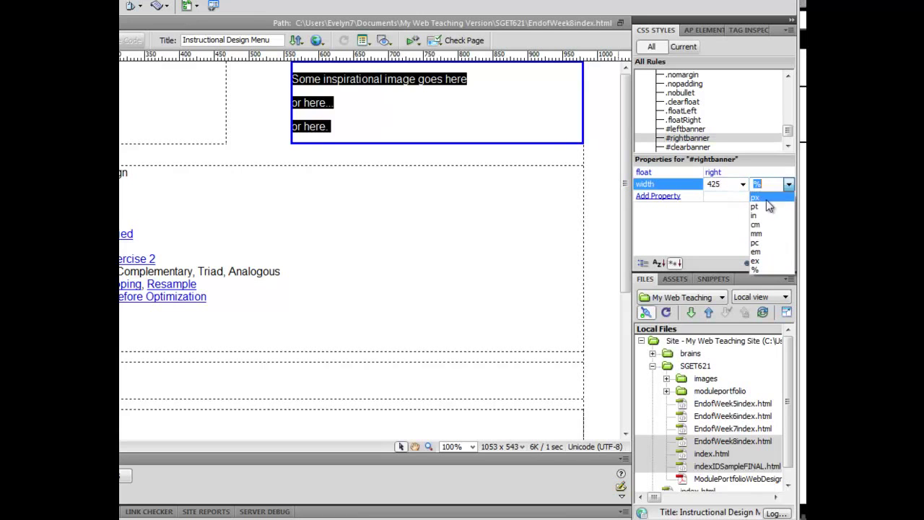
pyautogui.click(759, 207)
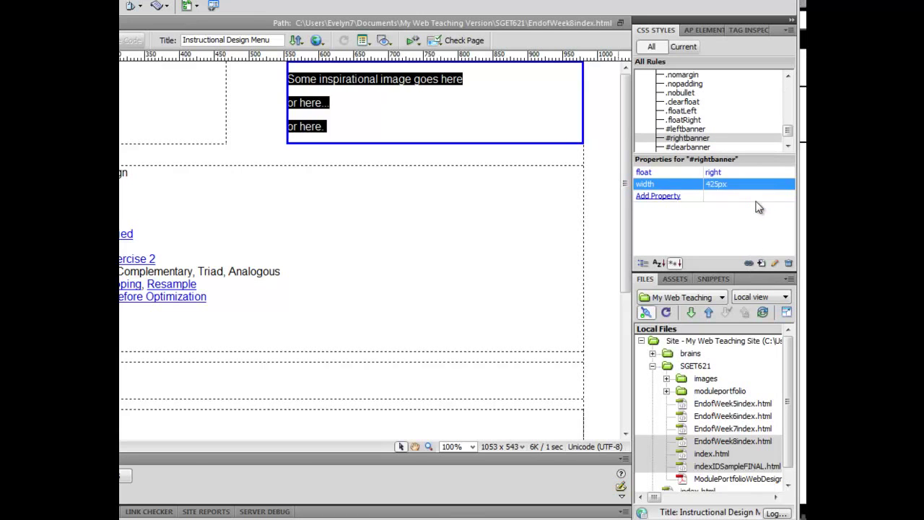
pyautogui.click(504, 221)
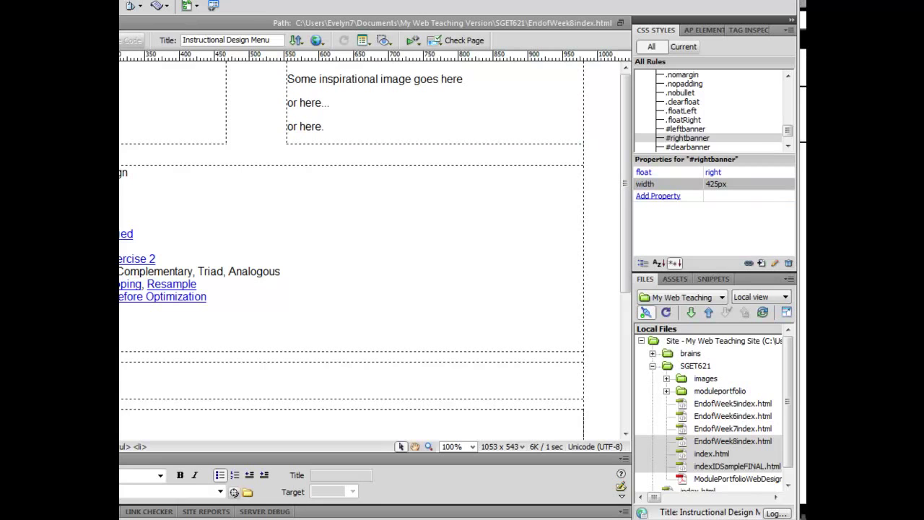
# Step: Select the right and left banner divs in Design view
pyautogui.hotkey('alt', 'f')
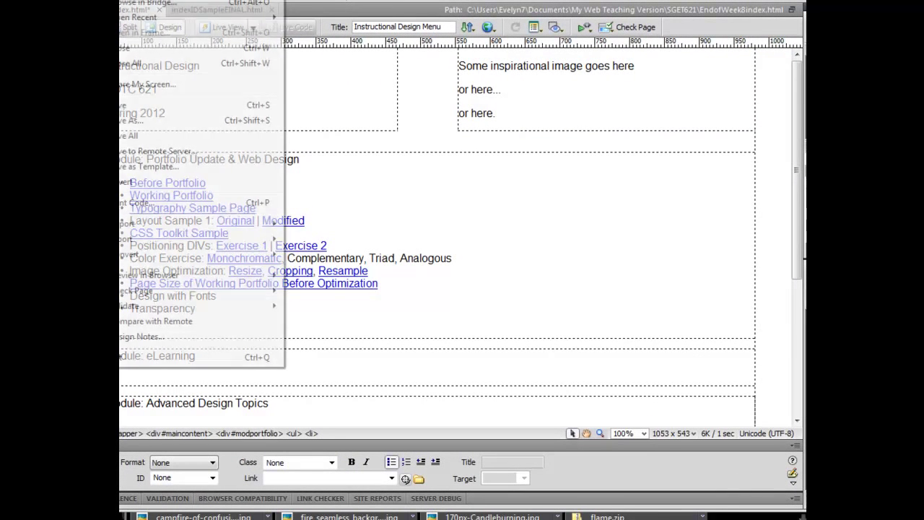
pyautogui.press('Escape')
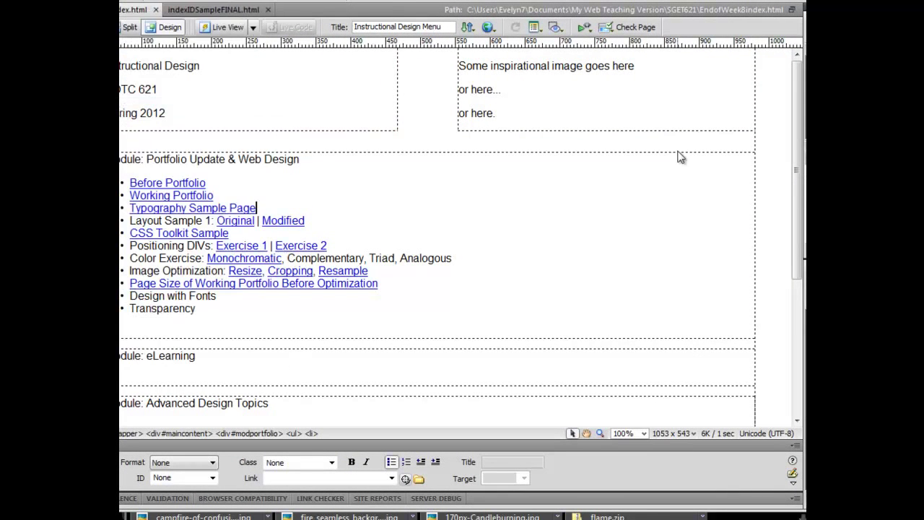
pyautogui.click(642, 137)
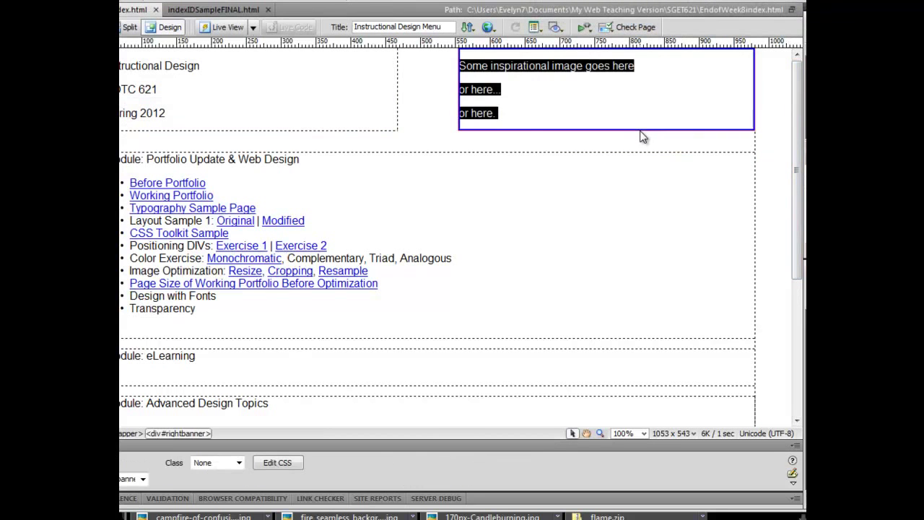
pyautogui.click(365, 138)
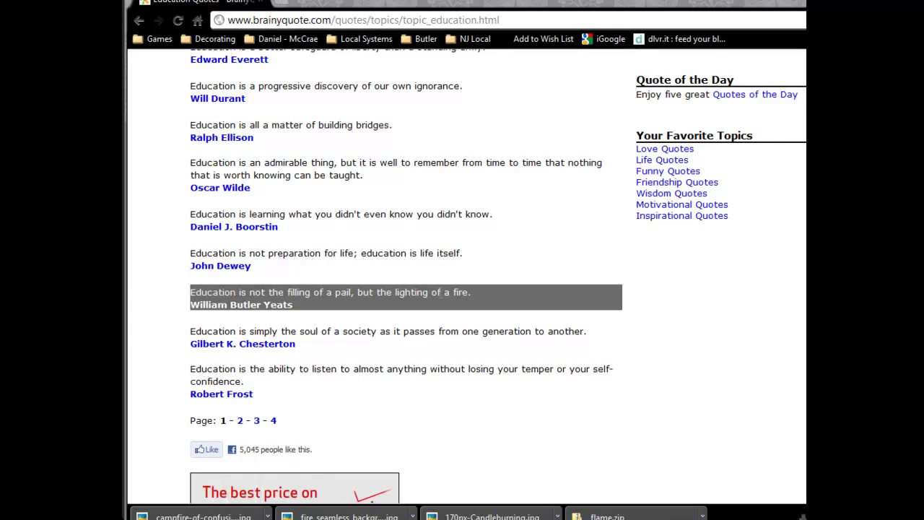
# Step: Begin selecting the Yeats quote about lighting a fire on the BrainyQuote page
pyautogui.click(444, 292)
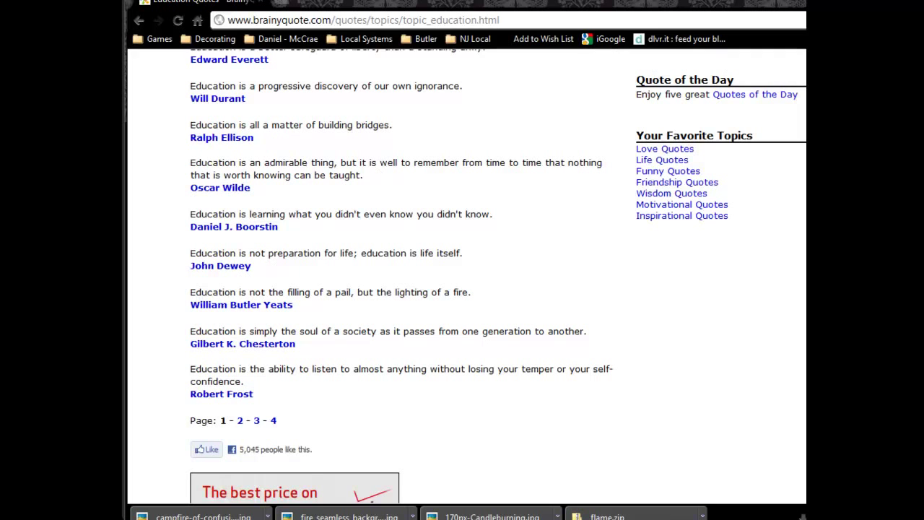
# Step: Select 'Education is not the filling of a pail' in the Notepad file
pyautogui.moveTo(918, 116); pyautogui.dragTo(377, 112)
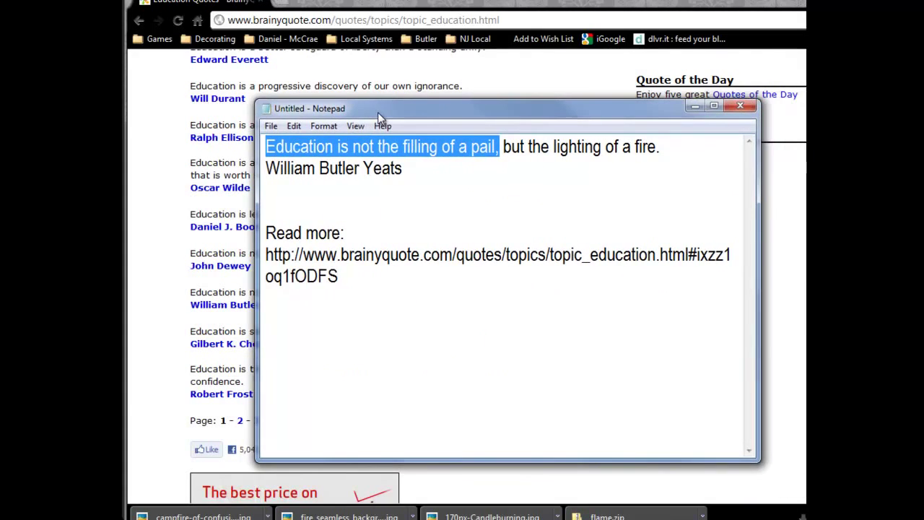
pyautogui.click(409, 174)
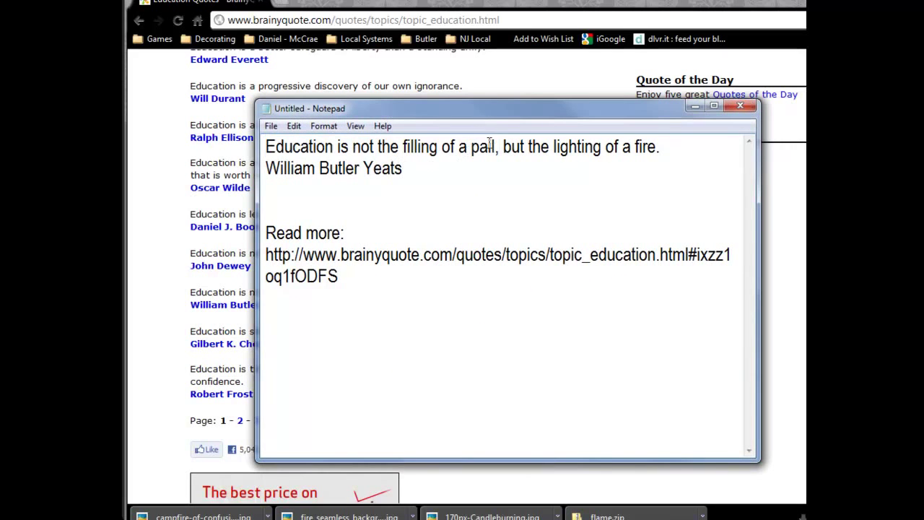
pyautogui.moveTo(496, 146); pyautogui.dragTo(267, 148)
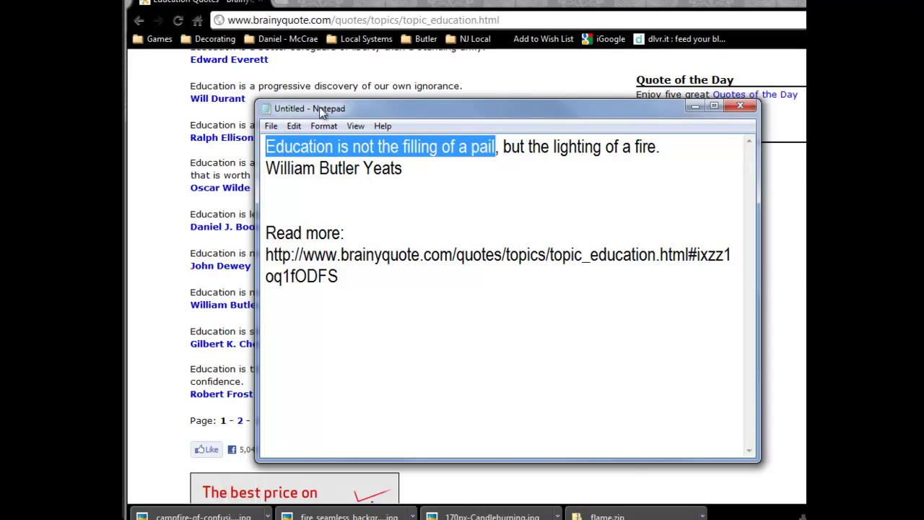
pyautogui.hotkey('alt', 'Tab')
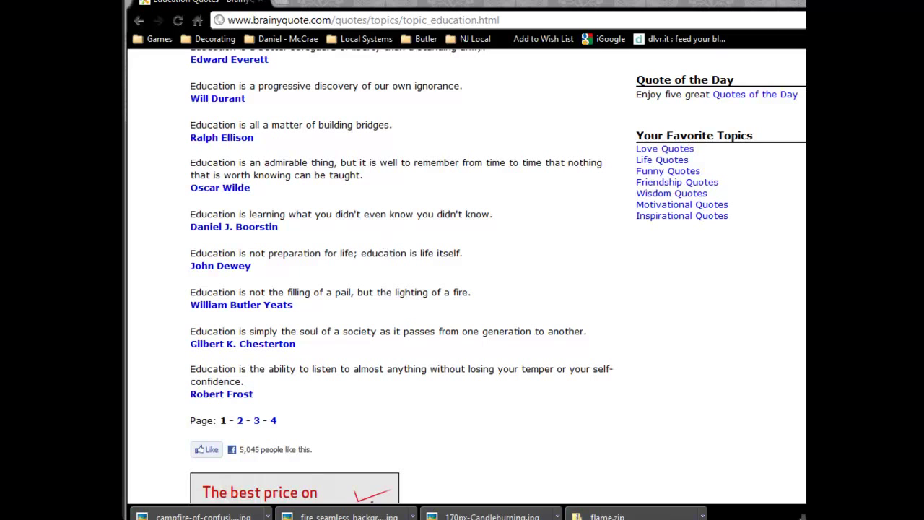
# Step: Start a new blank file named Fire and select its 450-pixel width value
pyautogui.hotkey('alt', 'Tab')
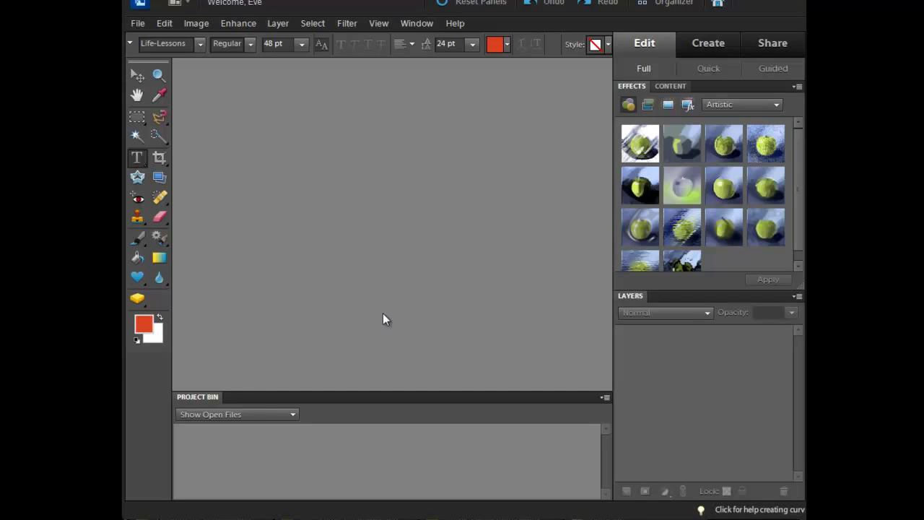
pyautogui.click(142, 25)
pyautogui.moveTo(166, 38)
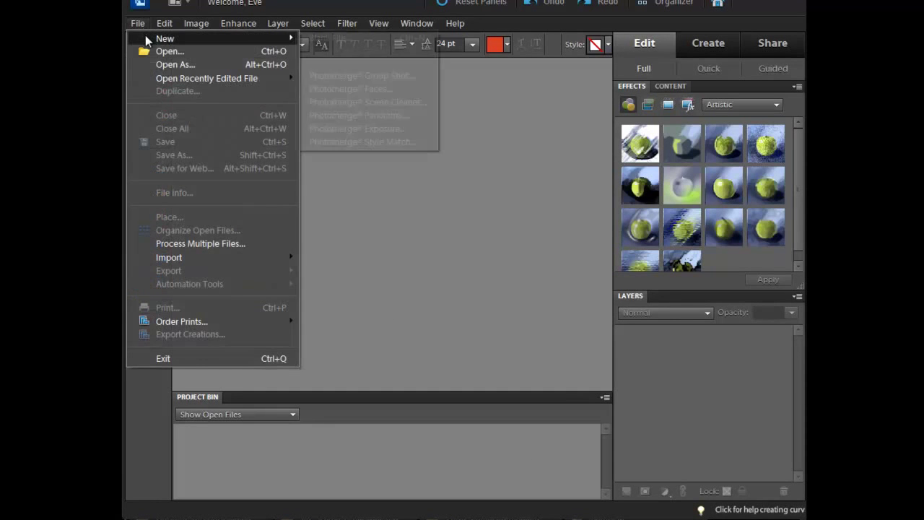
pyautogui.click(326, 39)
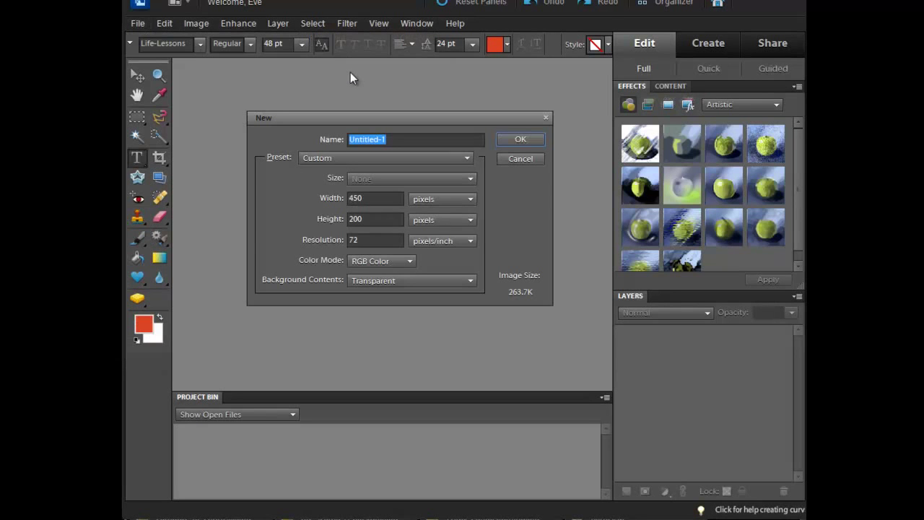
pyautogui.write('Fire')
pyautogui.moveTo(370, 200); pyautogui.dragTo(314, 198)
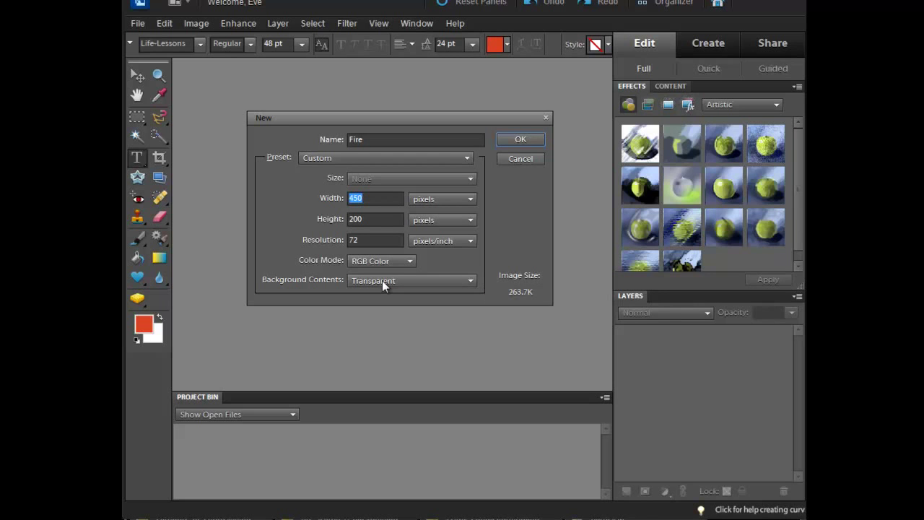
# Step: Set Background Contents to Background Color and create the Fire document
pyautogui.click(382, 280)
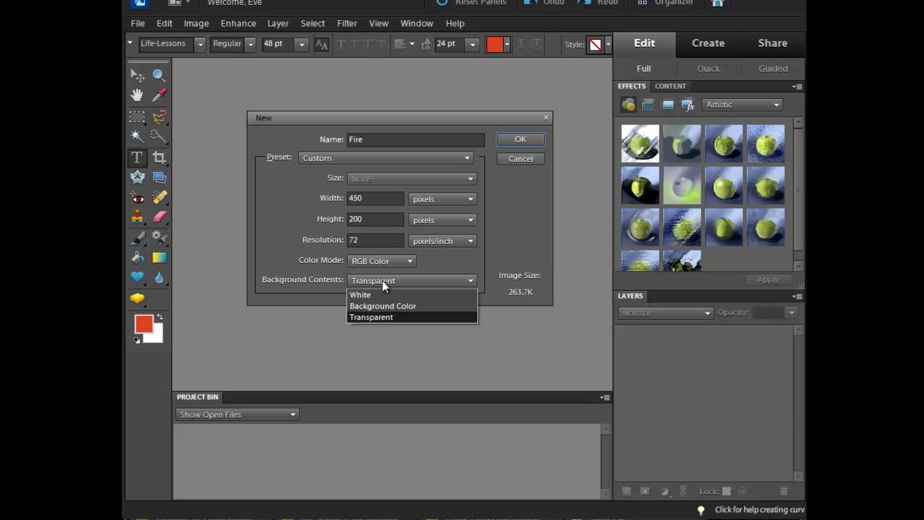
pyautogui.click(381, 295)
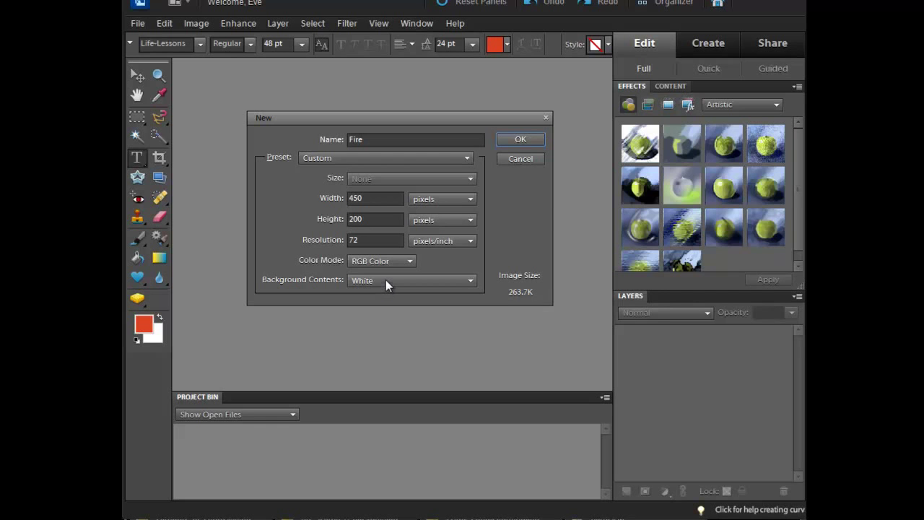
pyautogui.click(385, 282)
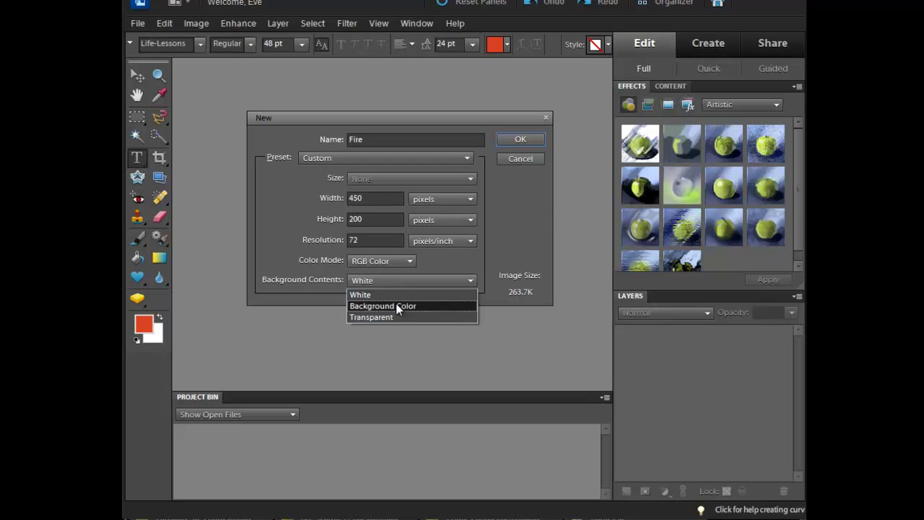
pyautogui.click(396, 306)
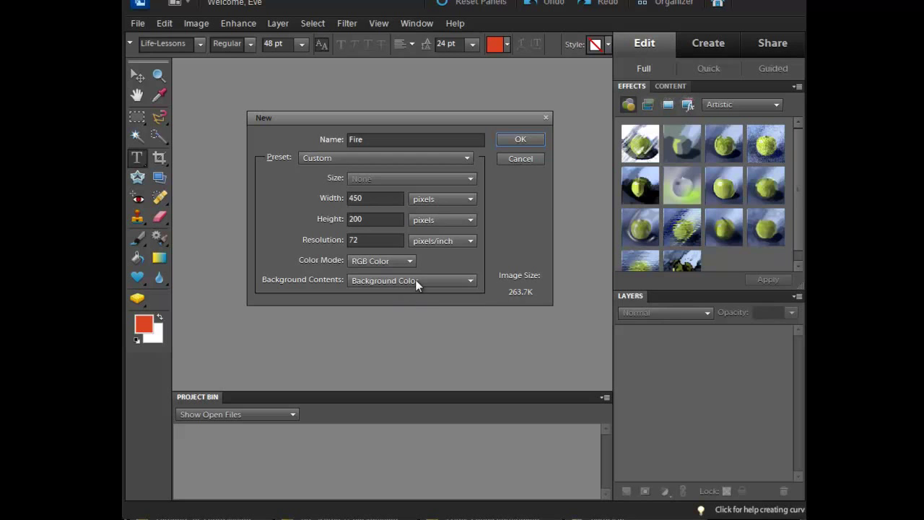
pyautogui.click(416, 281)
pyautogui.click(415, 281)
pyautogui.click(510, 140)
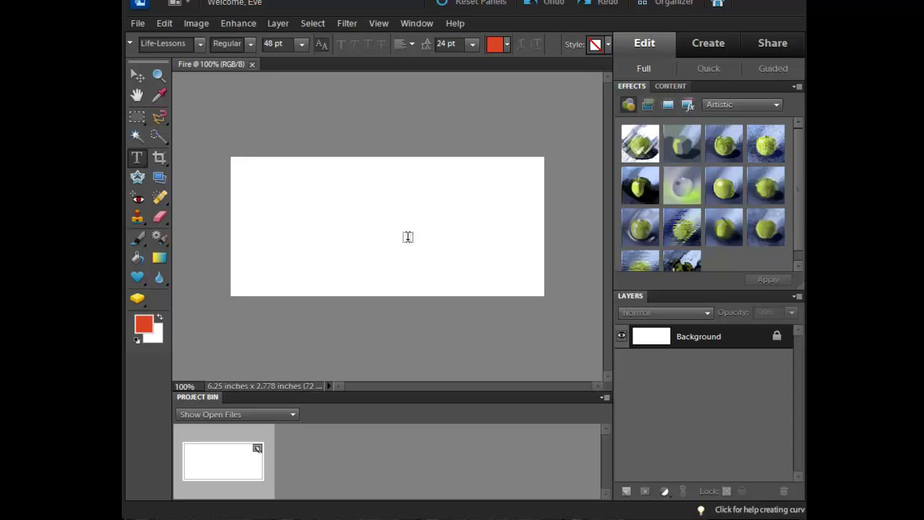
# Step: Zoom the canvas to 200% and back to 100%, then fit it on screen
pyautogui.hotkey('ctrl', '+')
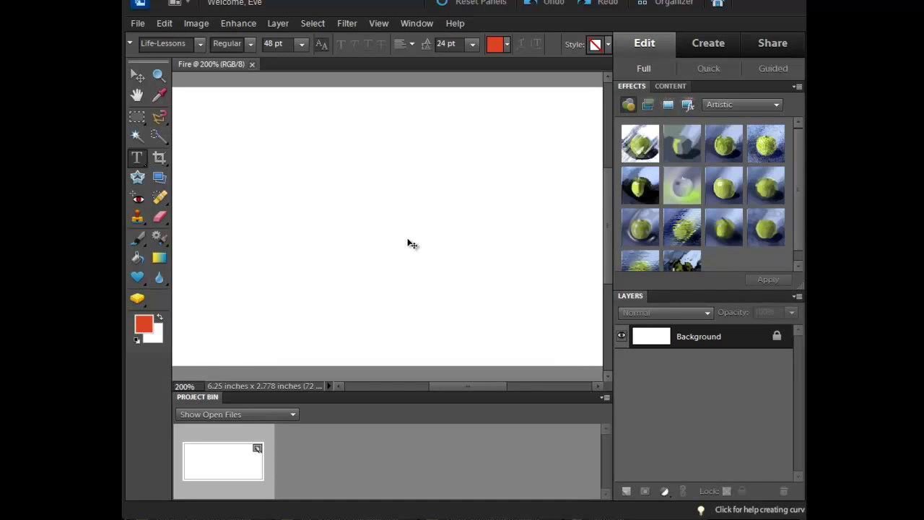
pyautogui.hotkey('ctrl', '-')
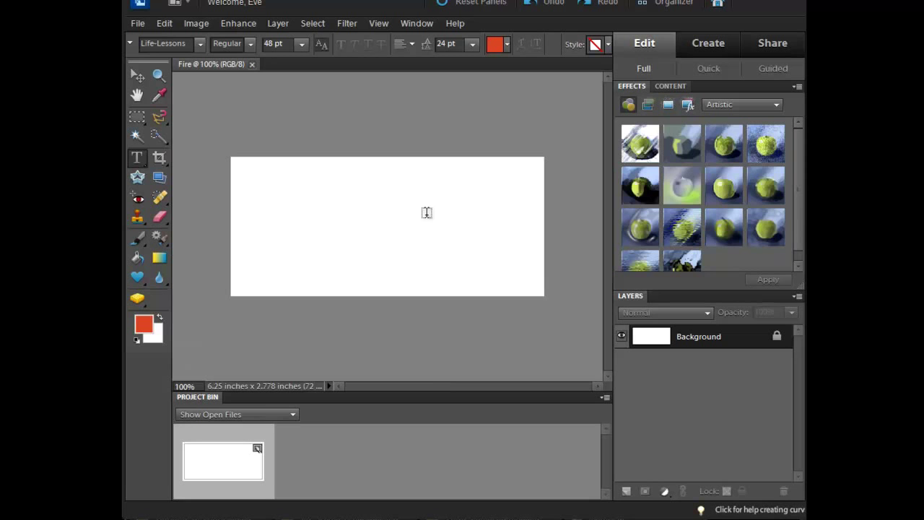
pyautogui.click(380, 27)
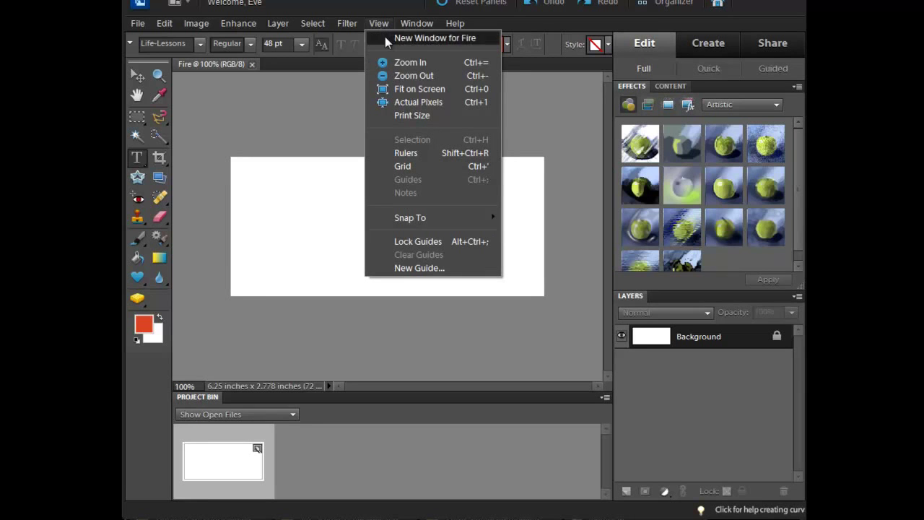
pyautogui.click(409, 89)
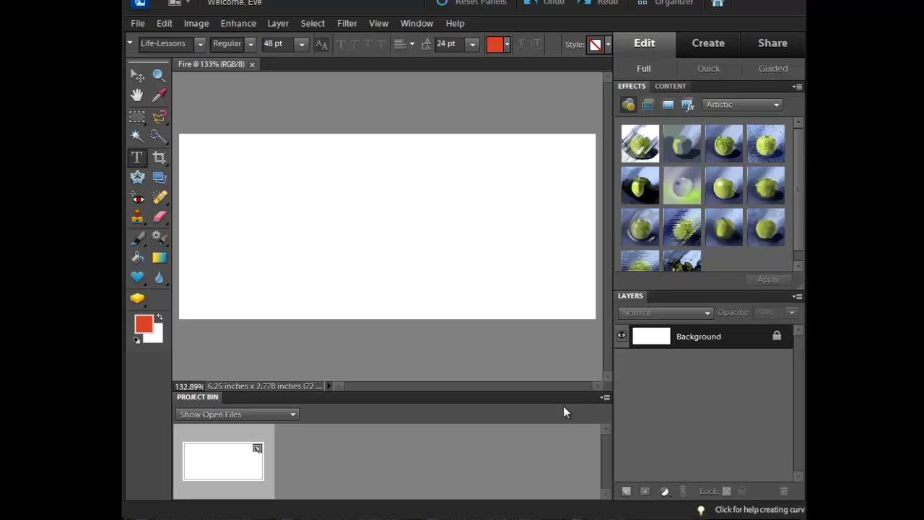
# Step: Add a new empty layer named 'Education is not' above the Background
pyautogui.click(380, 26)
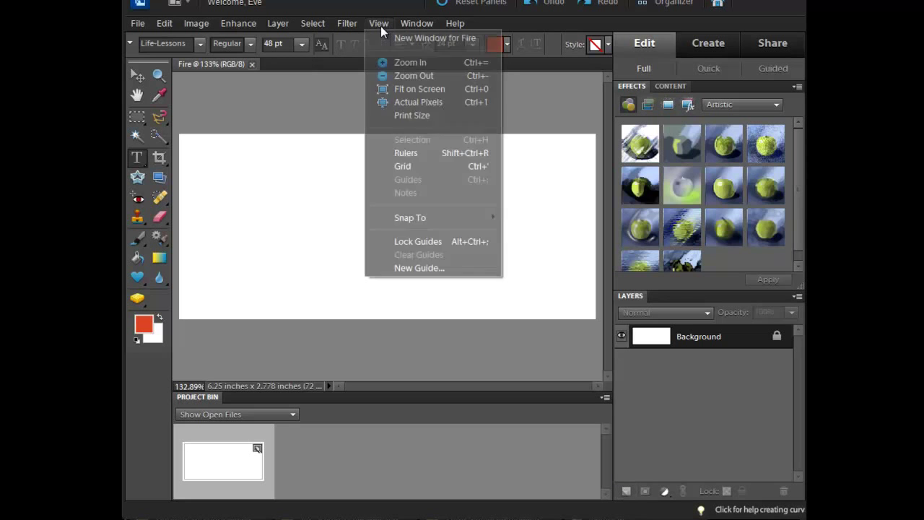
pyautogui.moveTo(295, 28)
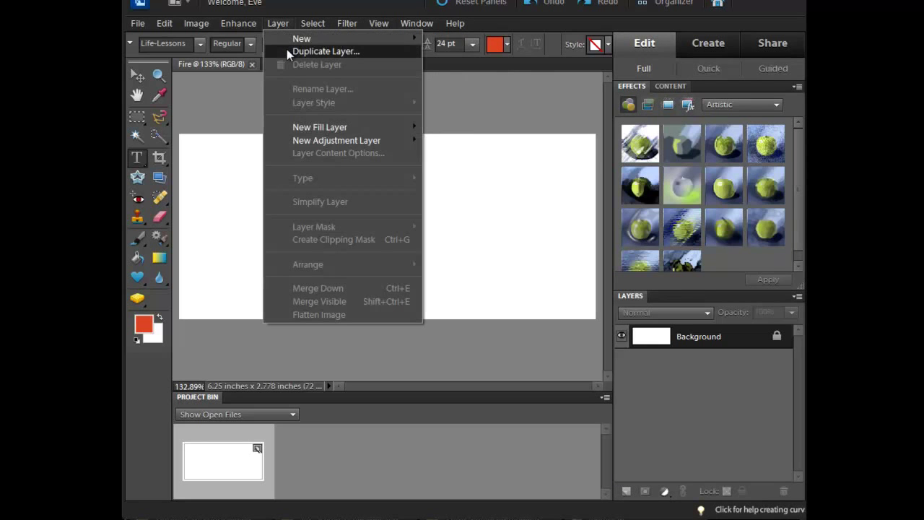
pyautogui.click(446, 38)
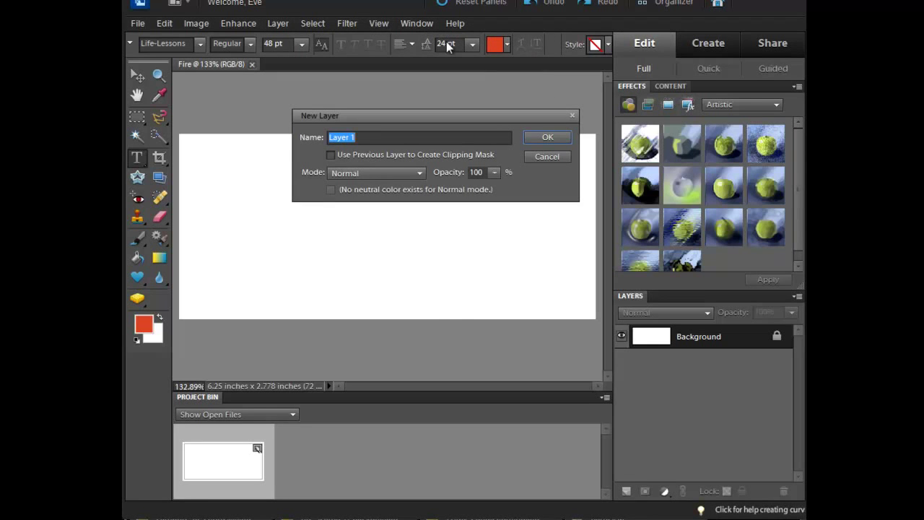
pyautogui.write('Education is not')
pyautogui.click(548, 138)
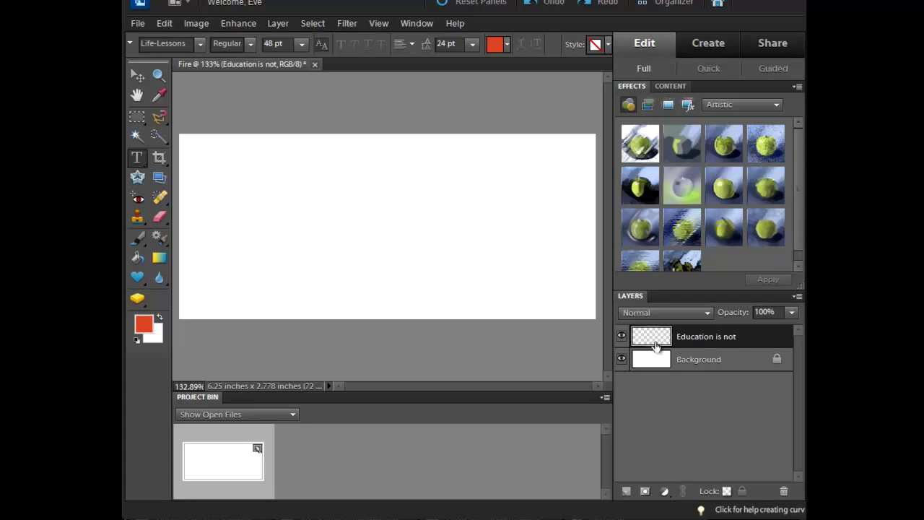
pyautogui.click(621, 361)
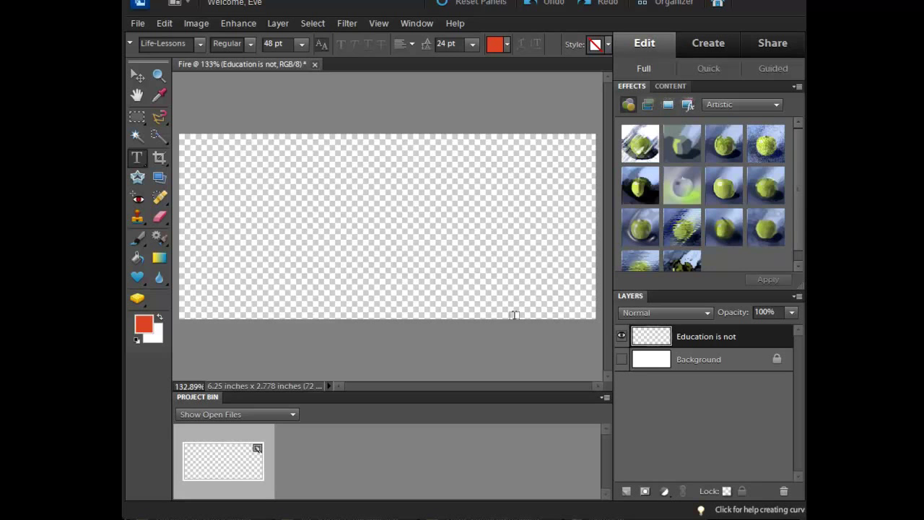
pyautogui.click(621, 360)
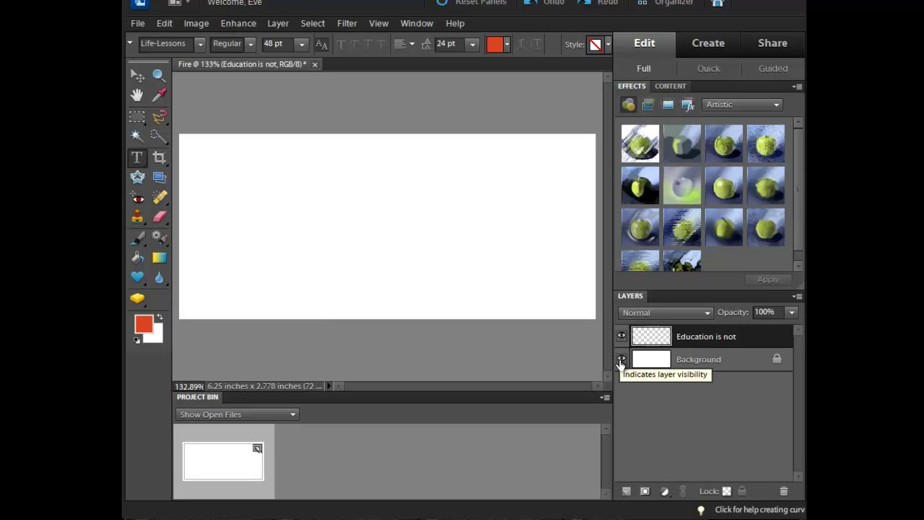
# Step: Switch to the Move tool
pyautogui.click(137, 77)
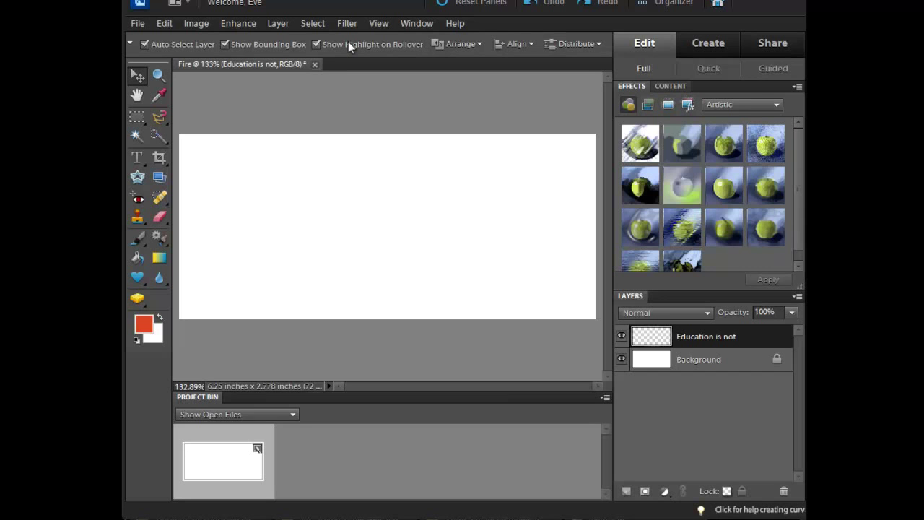
# Step: With the Type tool, try Lucida Calligraphy, then go back to the Life-Lessons font
pyautogui.click(138, 158)
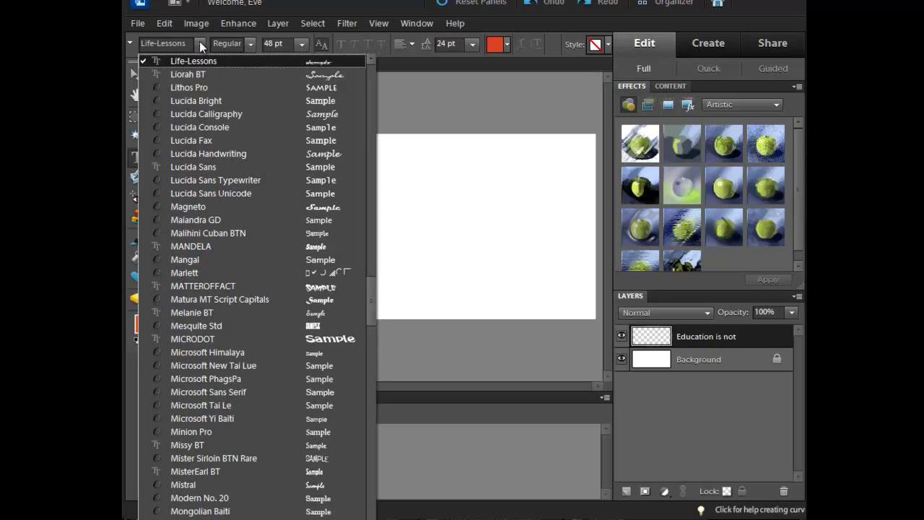
pyautogui.click(192, 113)
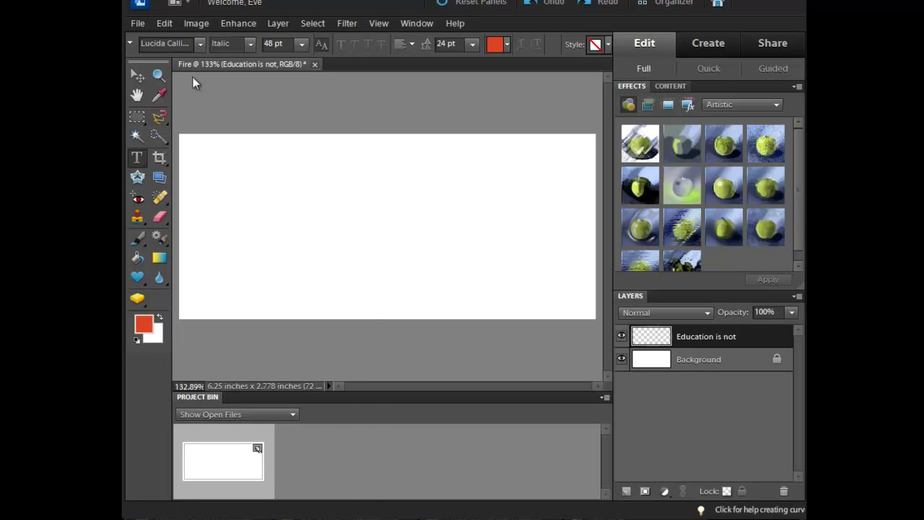
pyautogui.click(201, 43)
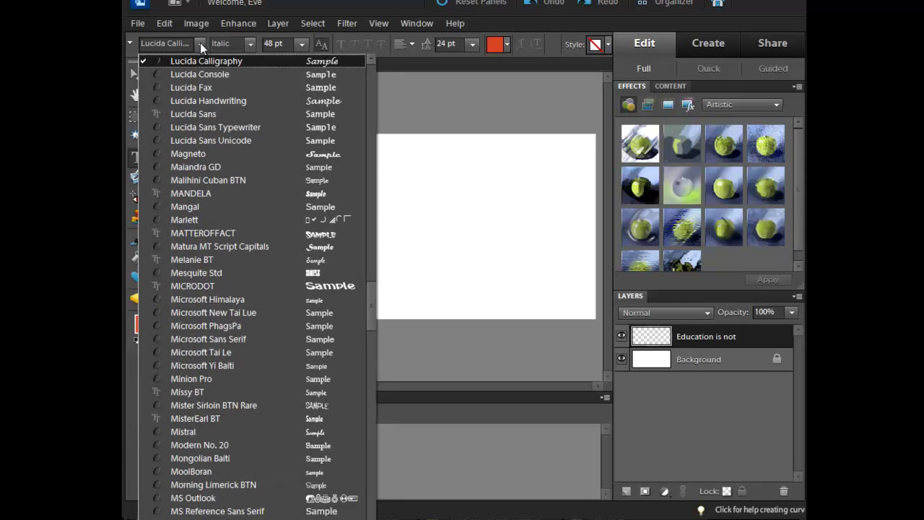
pyautogui.scroll(1, 211, 113)
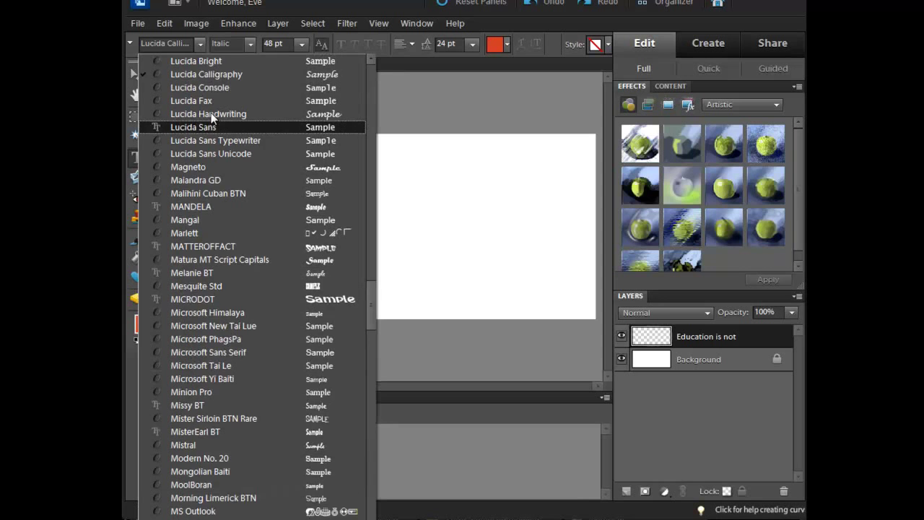
pyautogui.scroll(4, 211, 112)
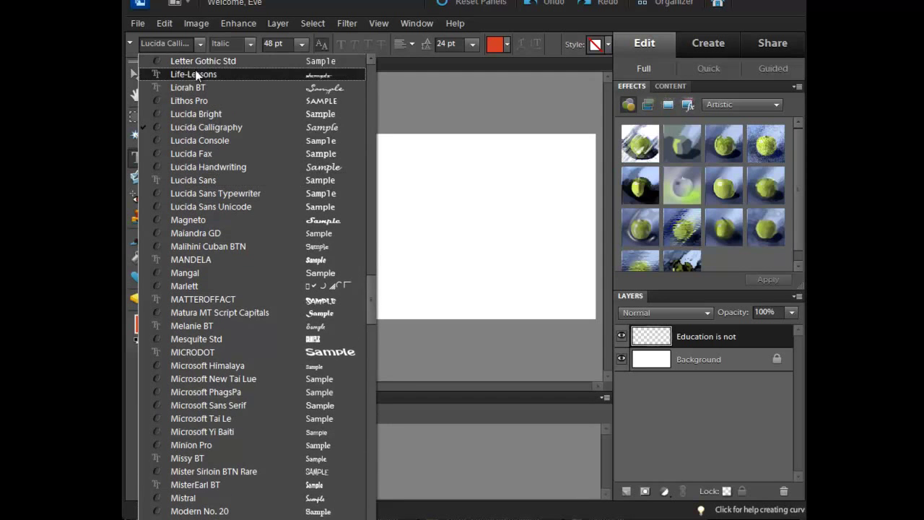
pyautogui.click(195, 75)
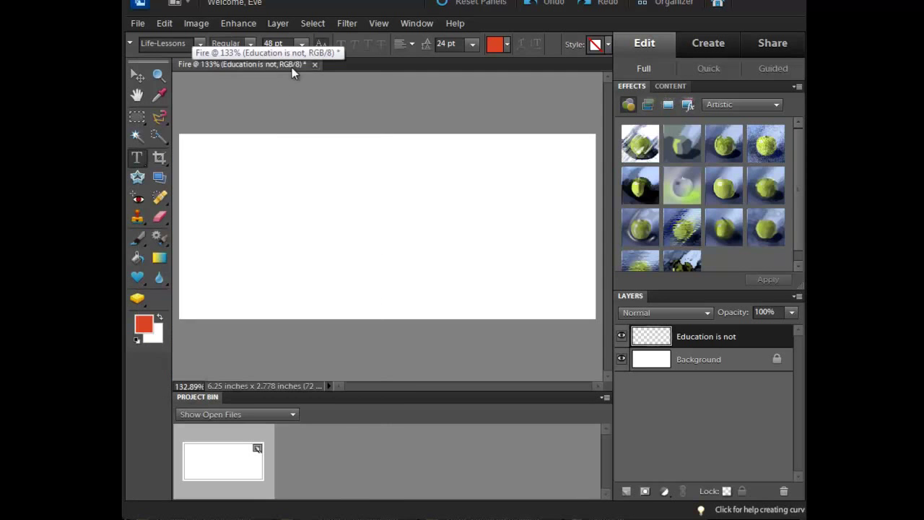
# Step: Set the text colour to brown-orange after trying dark rust orange and magenta red
pyautogui.click(506, 44)
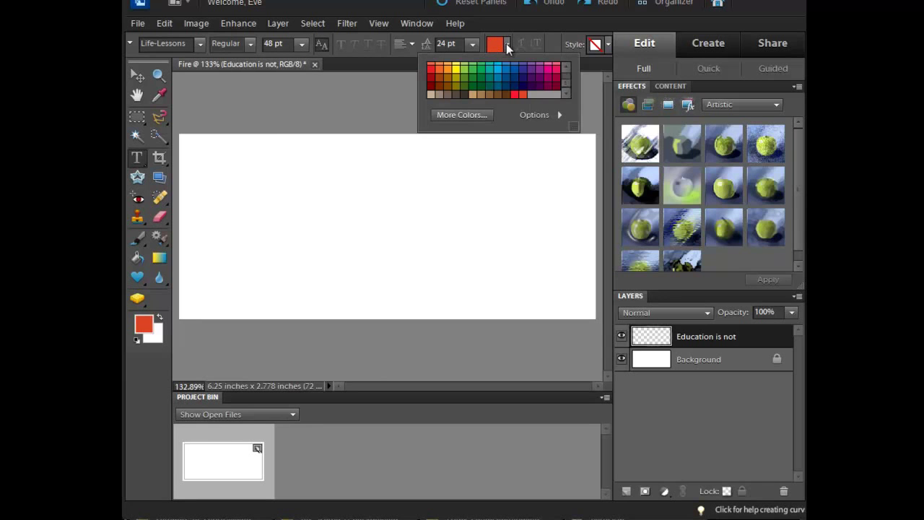
pyautogui.click(439, 77)
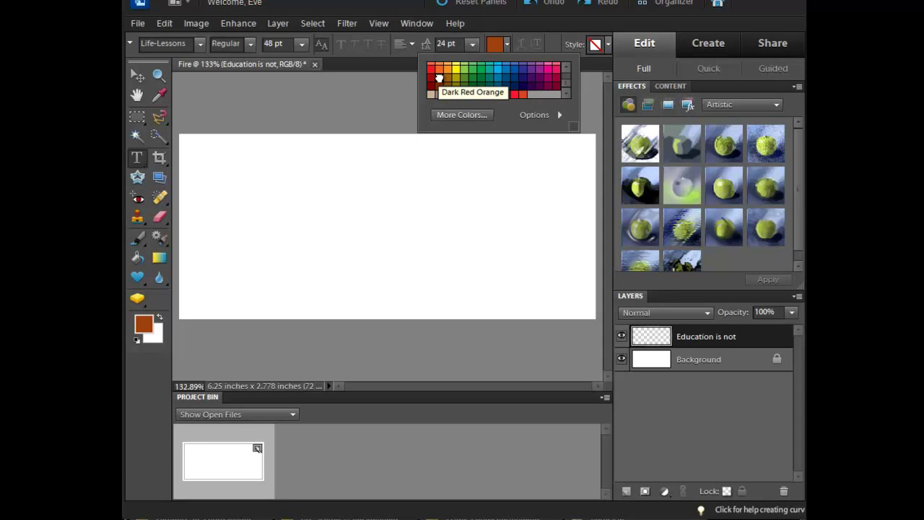
pyautogui.click(555, 77)
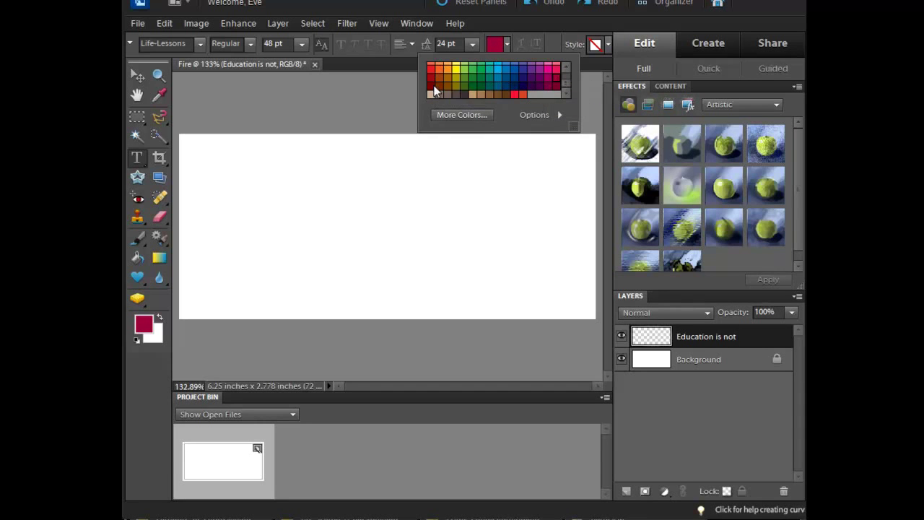
pyautogui.click(439, 76)
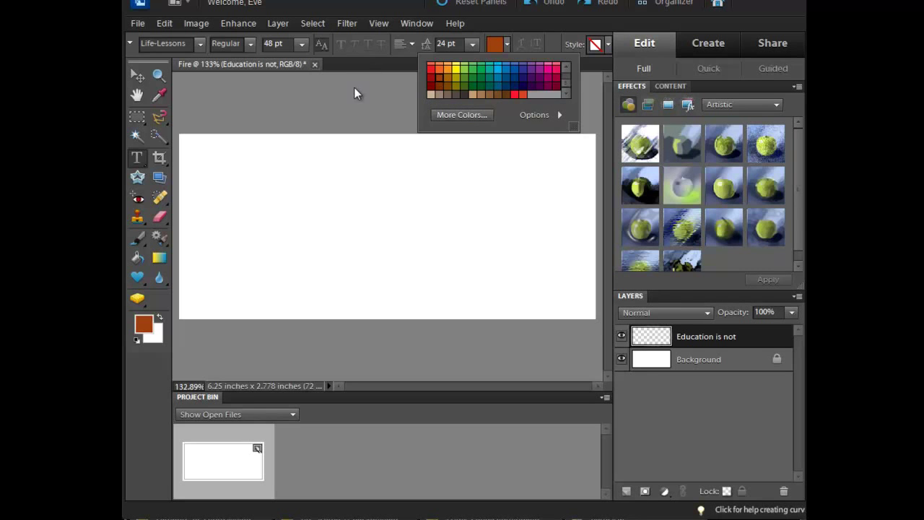
pyautogui.click(303, 47)
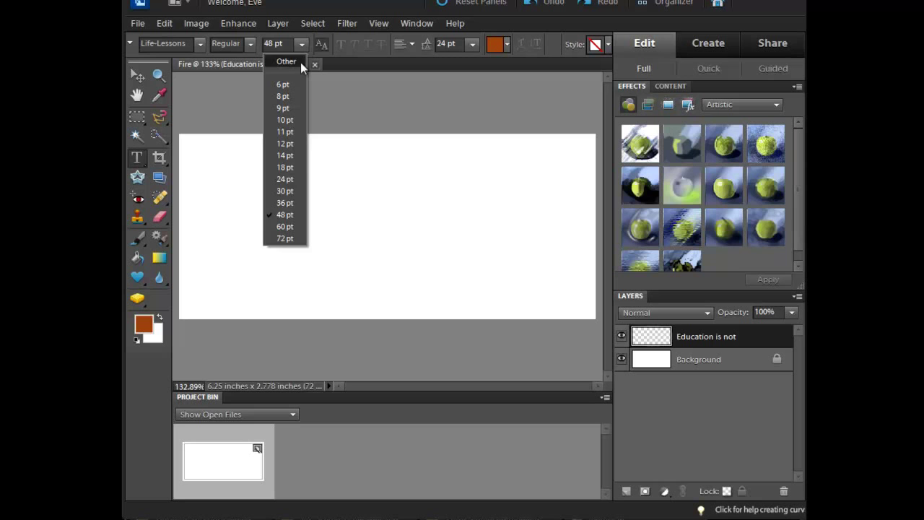
# Step: Set the font size to 18 pt and start the quote line near the banner's top-left
pyautogui.click(289, 167)
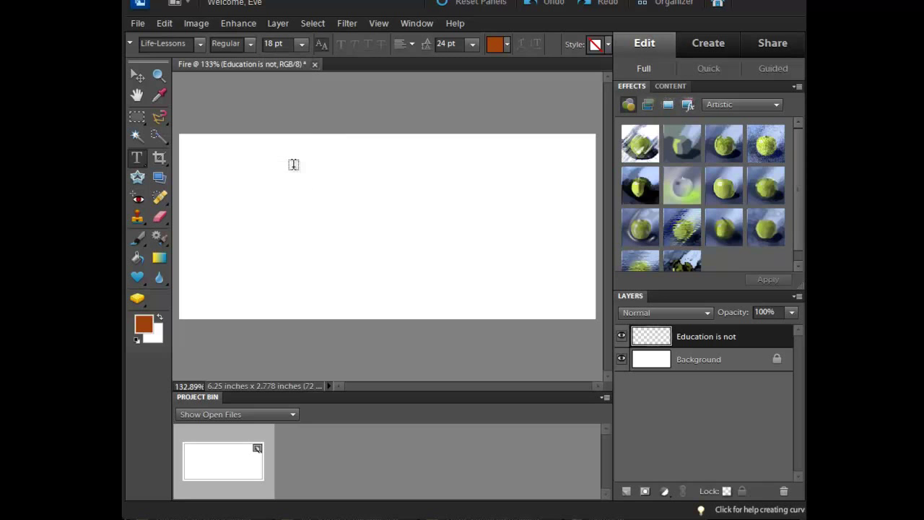
pyautogui.click(202, 164)
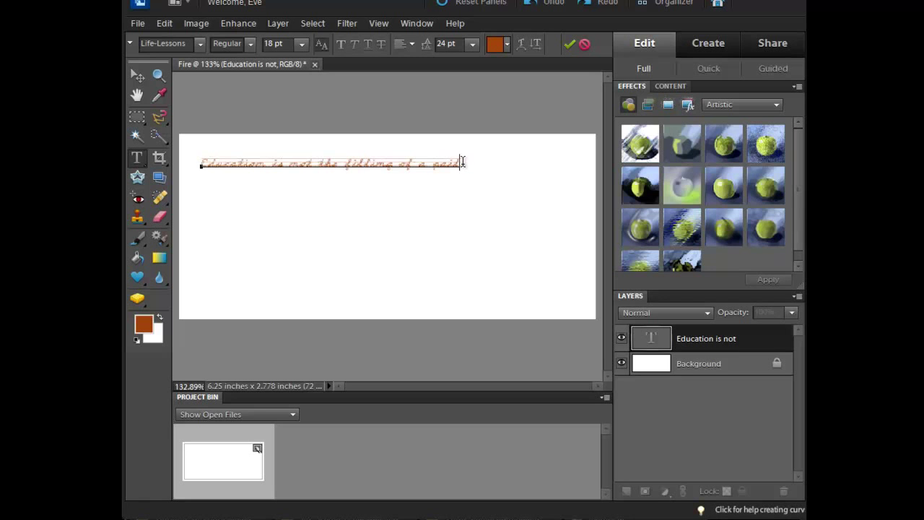
# Step: Make the typed quote line faux bold at 24 pt
pyautogui.moveTo(463, 161); pyautogui.dragTo(201, 165)
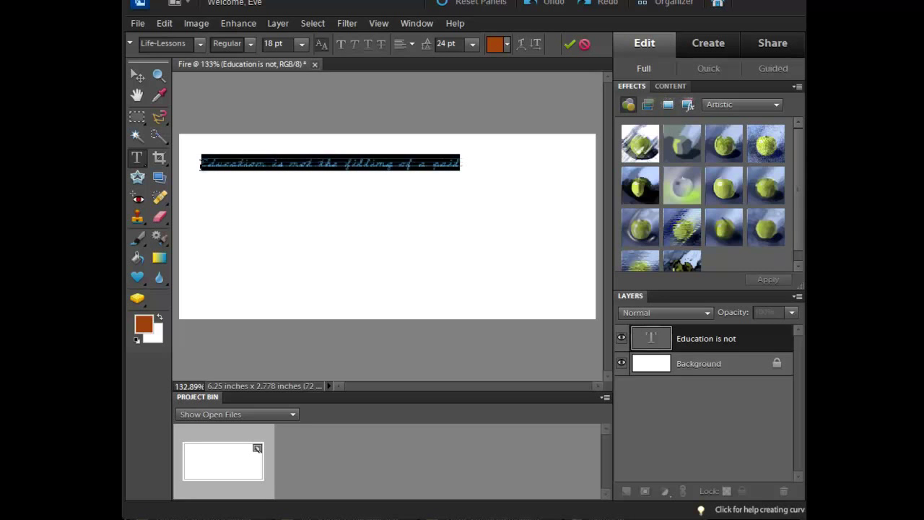
pyautogui.click(340, 45)
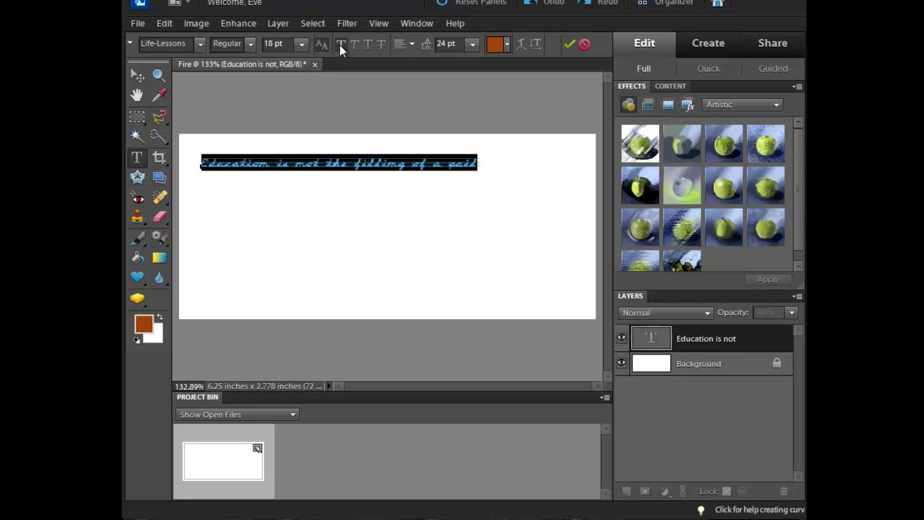
pyautogui.click(302, 44)
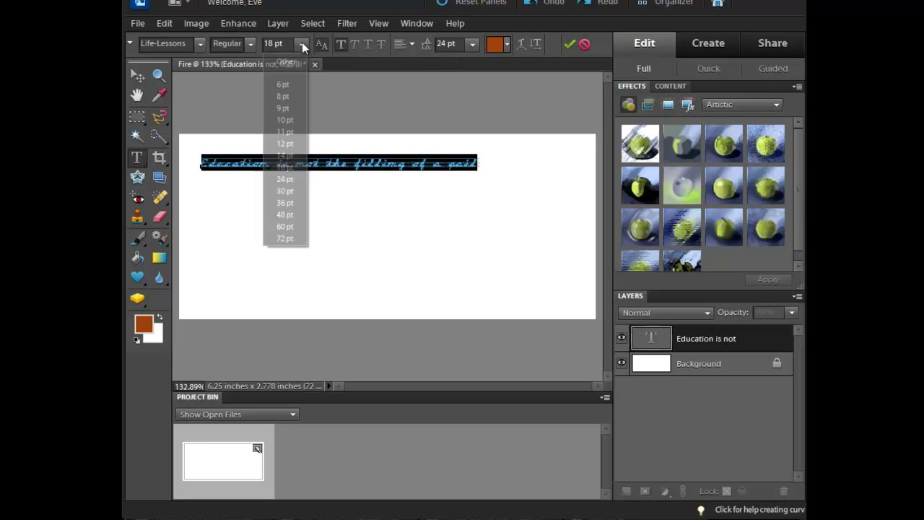
pyautogui.click(287, 179)
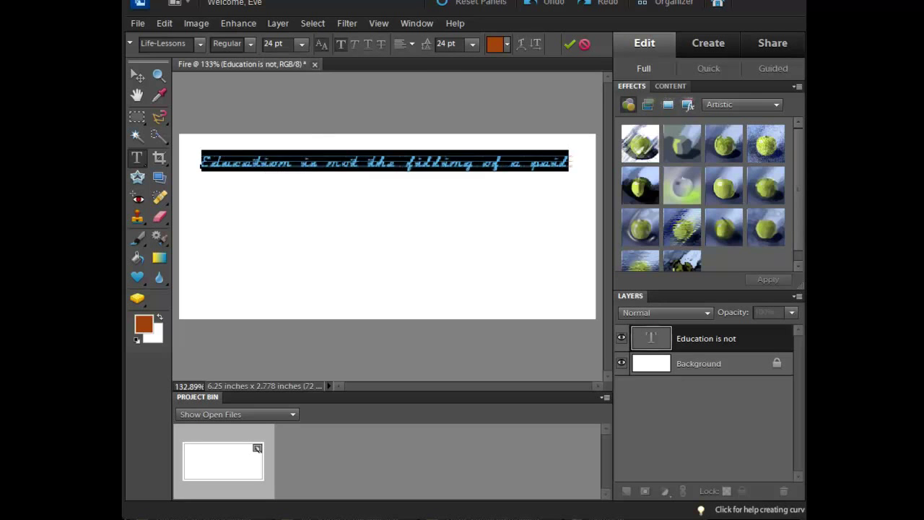
pyautogui.click(343, 162)
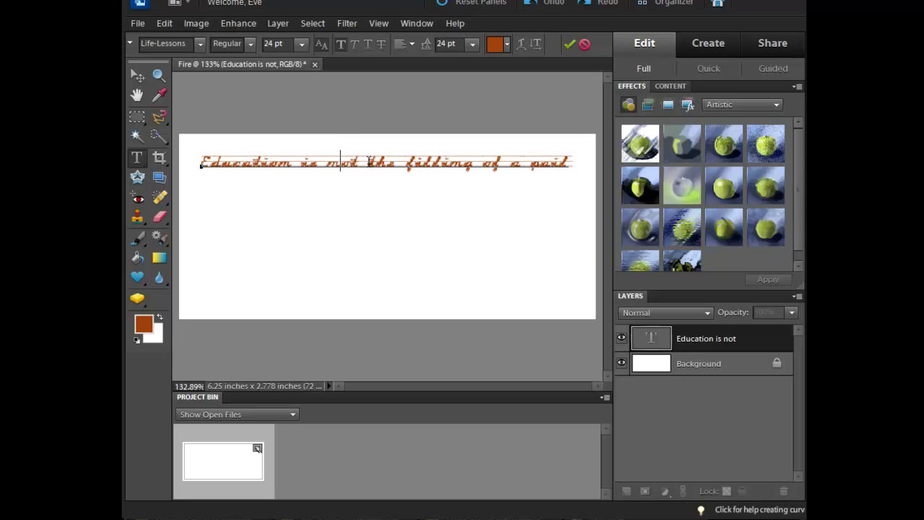
# Step: Break the quote onto a second line after 'the' and enlarge both lines to 48 pt
pyautogui.click(406, 159)
pyautogui.press('Return')
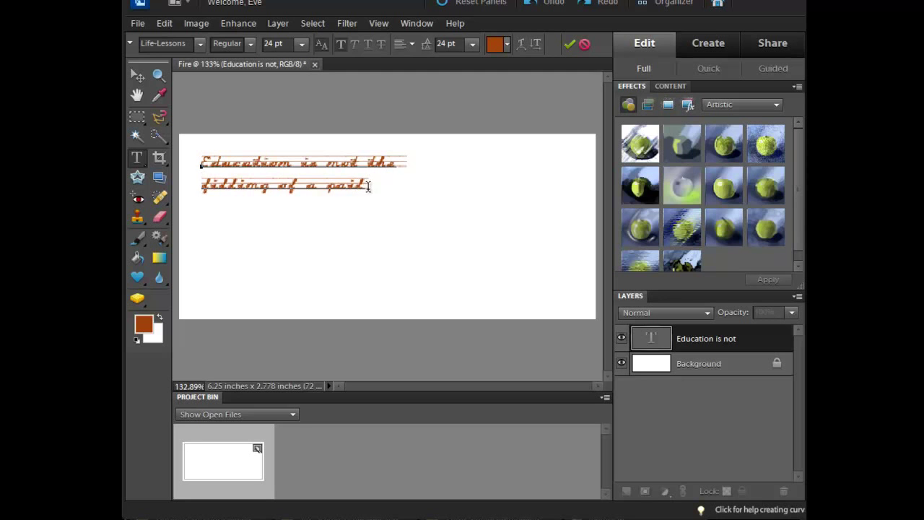
pyautogui.moveTo(368, 187); pyautogui.dragTo(185, 157)
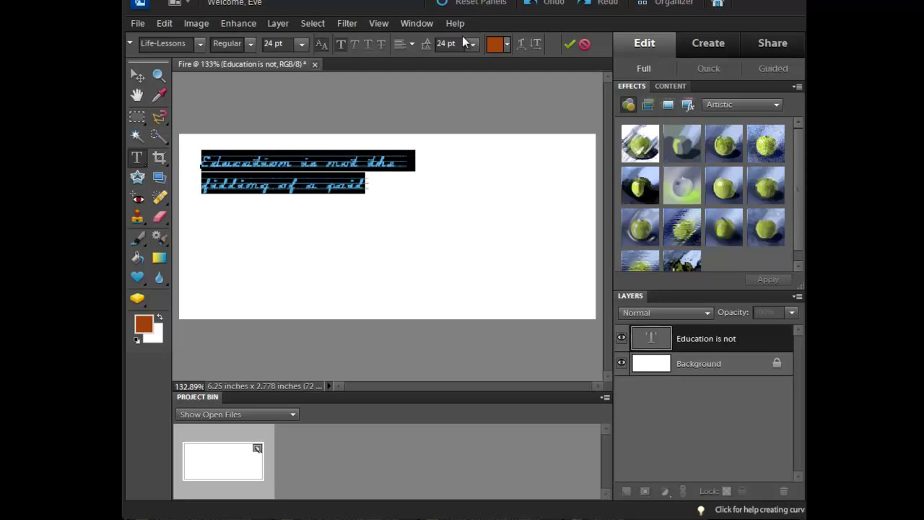
pyautogui.click(298, 45)
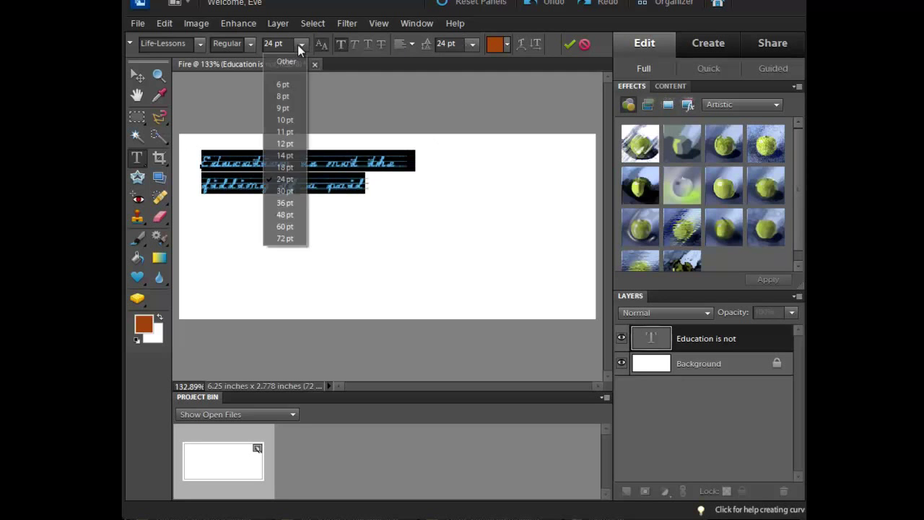
pyautogui.click(282, 205)
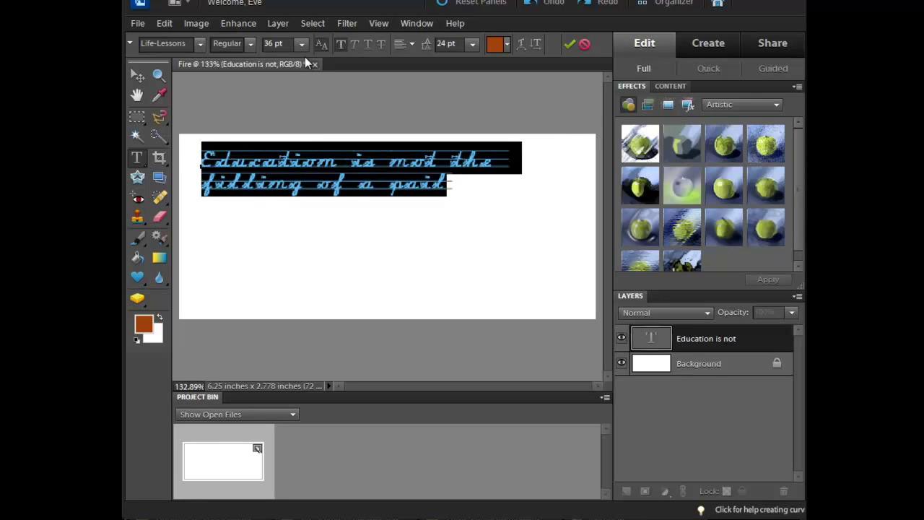
pyautogui.click(302, 45)
pyautogui.click(281, 211)
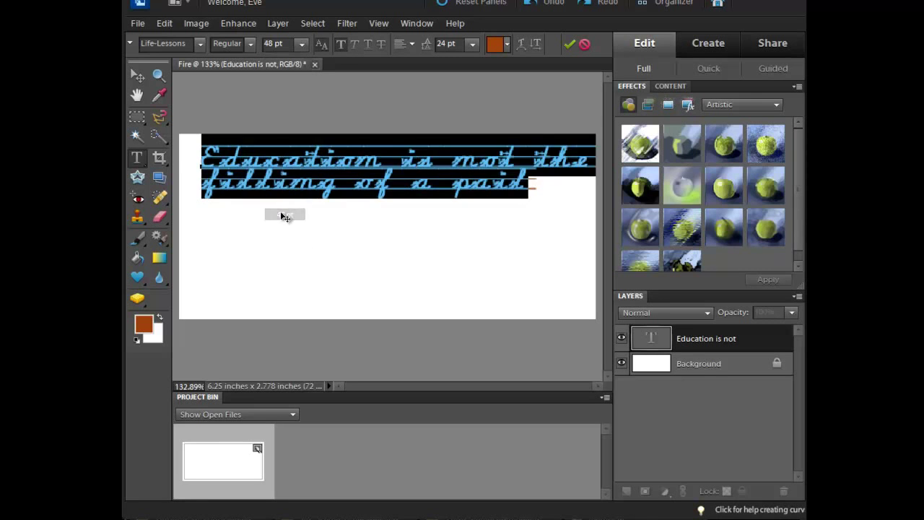
# Step: Move the two-line quote left so it starts at the banner's left edge
pyautogui.click(137, 75)
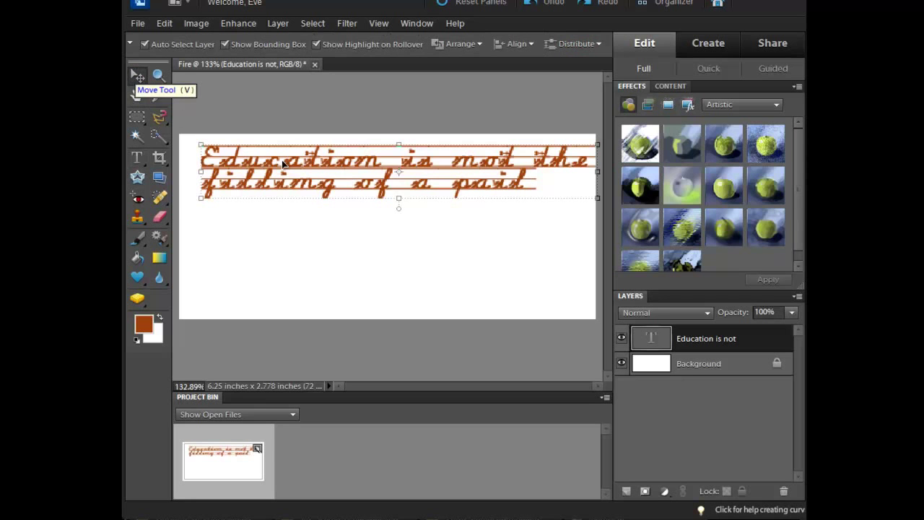
pyautogui.moveTo(282, 164)
pyautogui.mouseDown()
pyautogui.moveTo(269, 176)
pyautogui.moveTo(275, 168)
pyautogui.mouseUp()
pyautogui.press('Left')
pyautogui.press('Left')
pyautogui.press('Left')
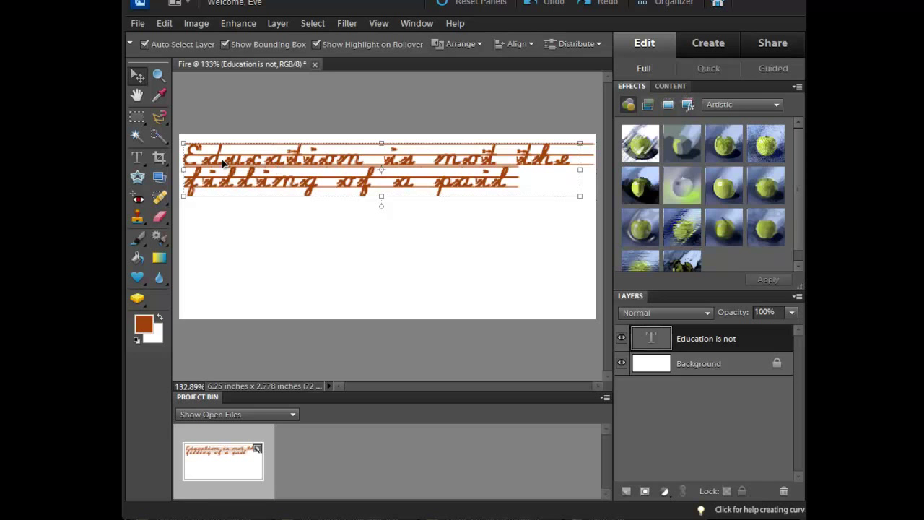
# Step: Select the quote text and turn Faux Bold off
pyautogui.click(137, 157)
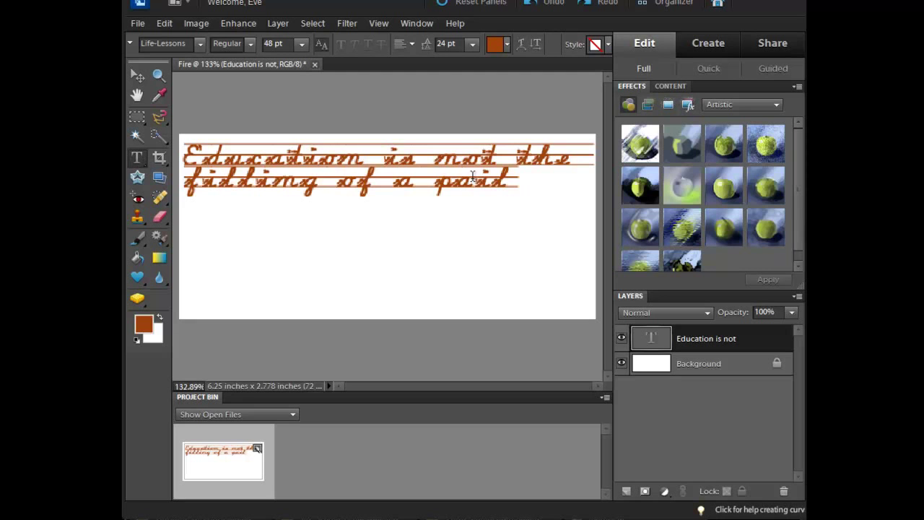
pyautogui.moveTo(518, 184); pyautogui.dragTo(242, 121)
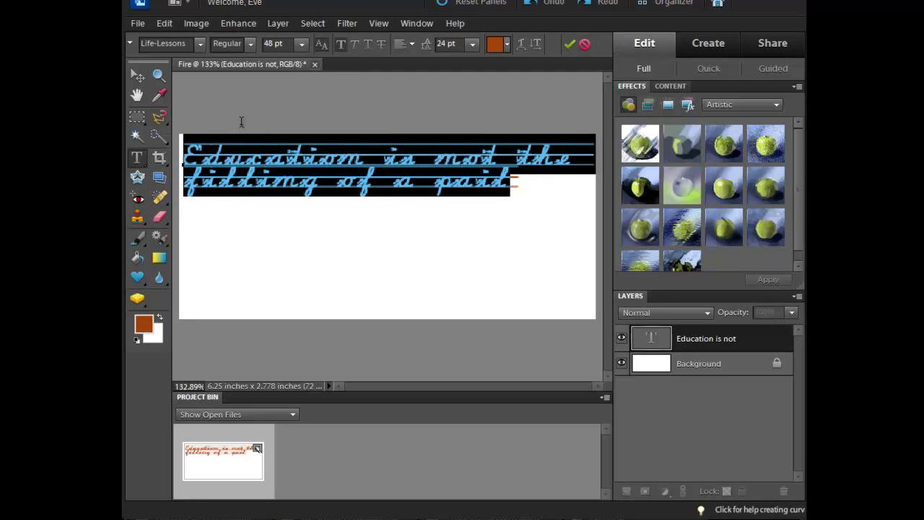
pyautogui.click(342, 46)
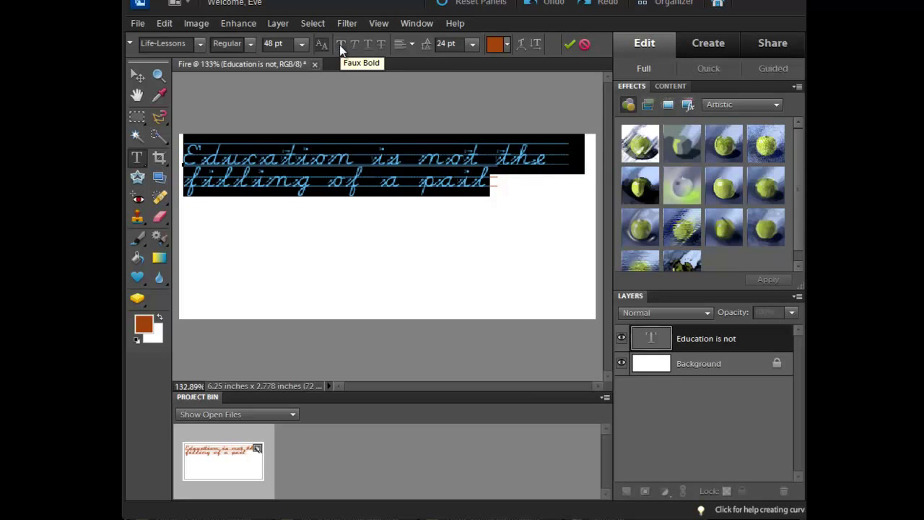
# Step: Recolour the quote grey from the text colour swatches
pyautogui.click(507, 43)
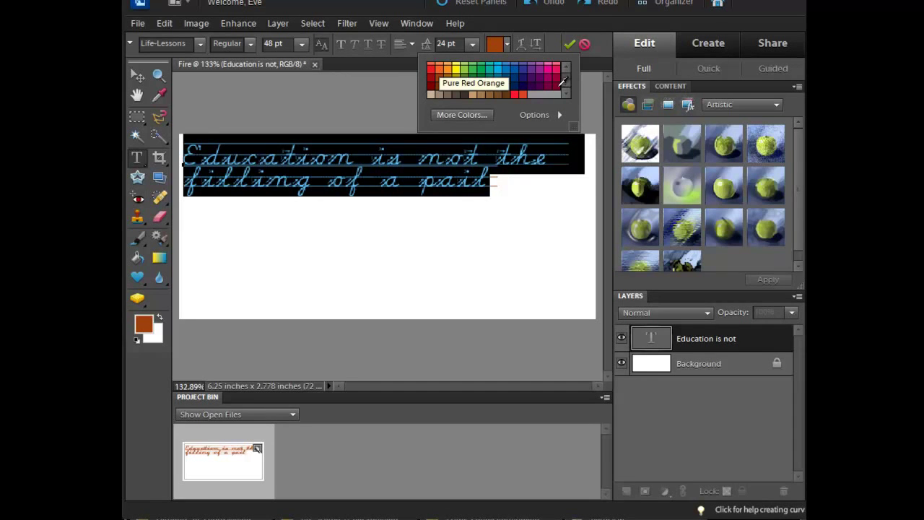
pyautogui.moveTo(566, 83); pyautogui.dragTo(566, 71)
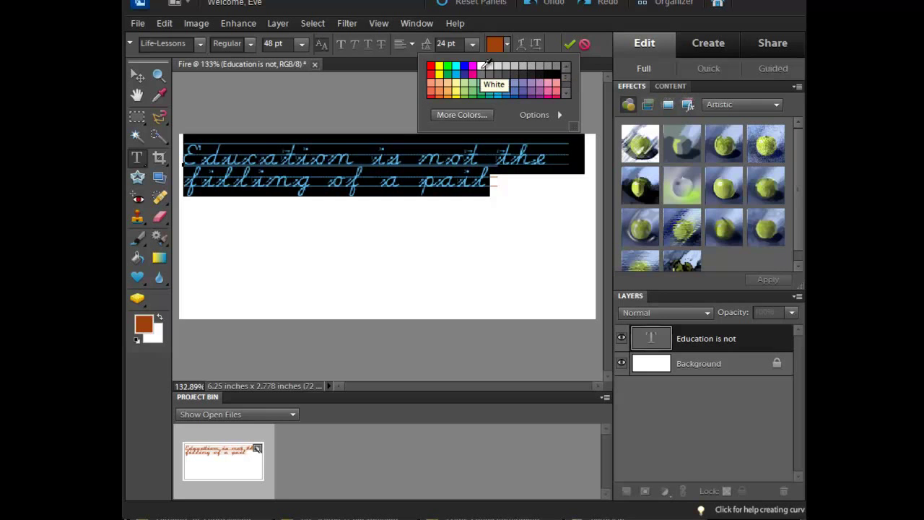
pyautogui.click(548, 66)
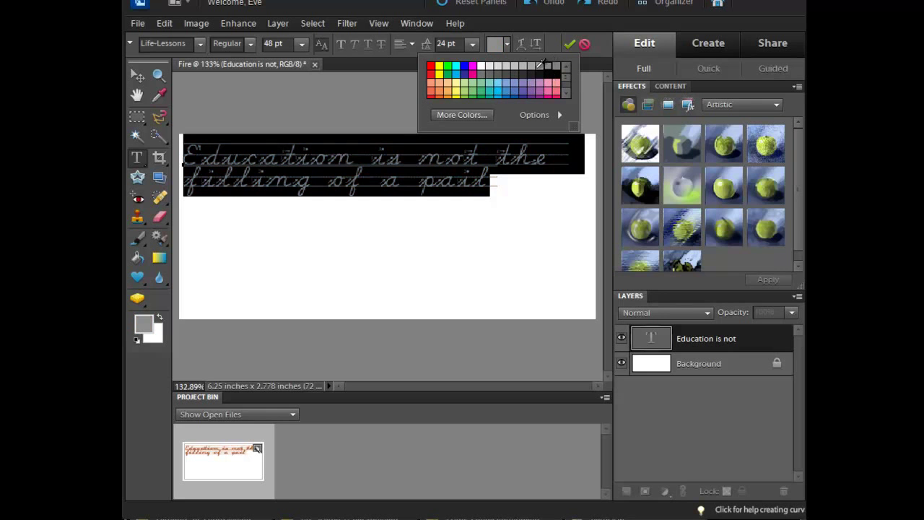
pyautogui.click(511, 190)
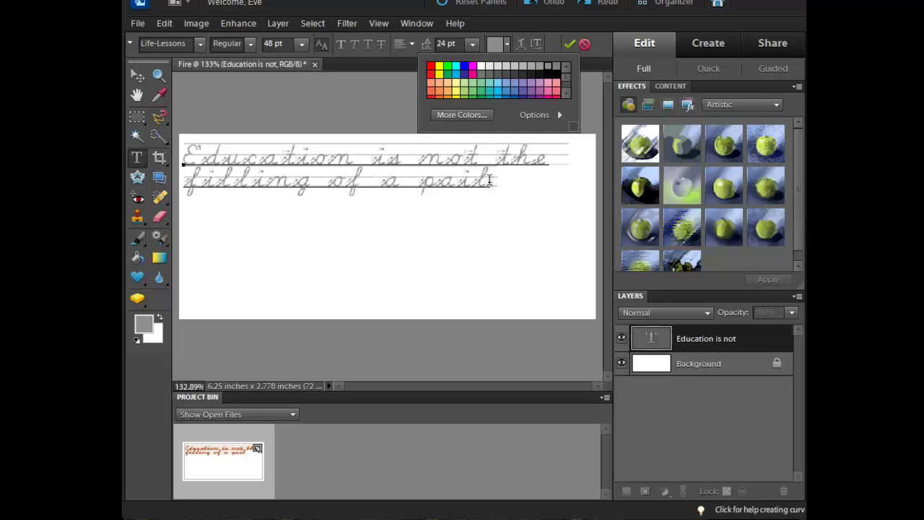
pyautogui.moveTo(491, 184); pyautogui.dragTo(190, 150)
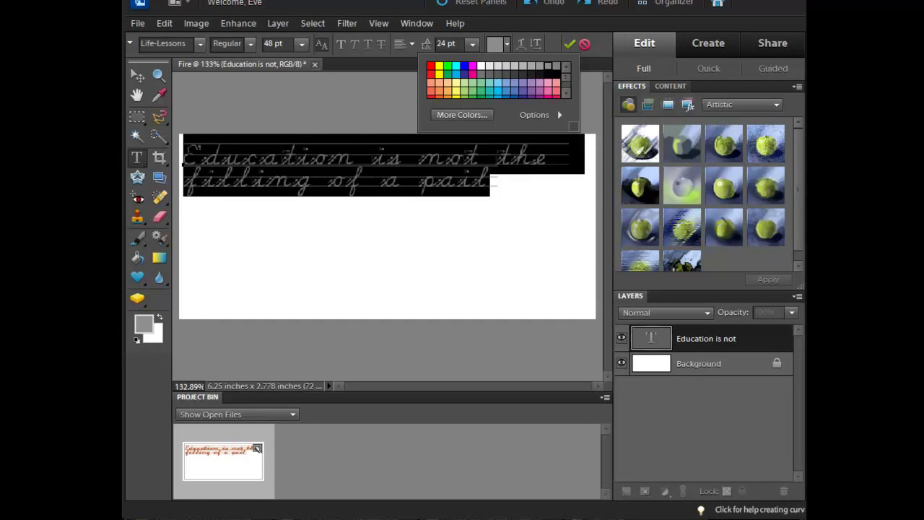
# Step: Enlarge the quote's second line to 36 pt, trying 30 pt first
pyautogui.click(473, 44)
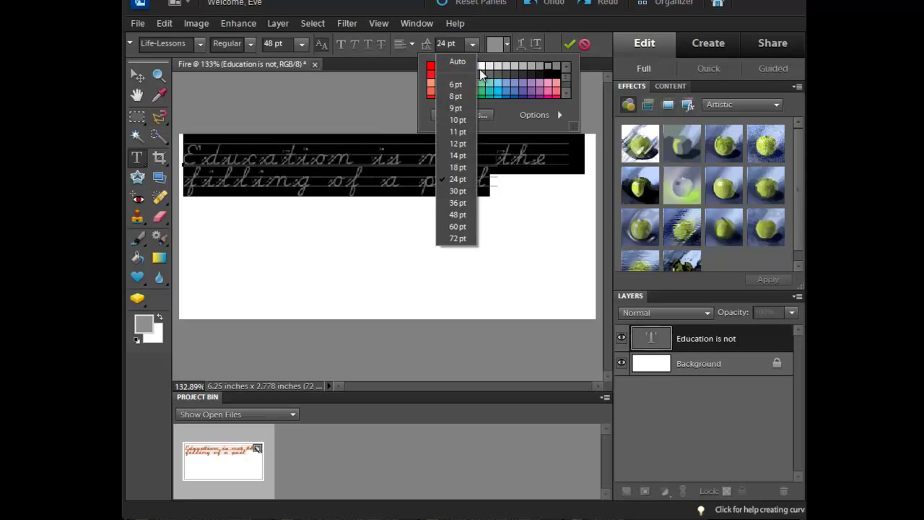
pyautogui.click(457, 191)
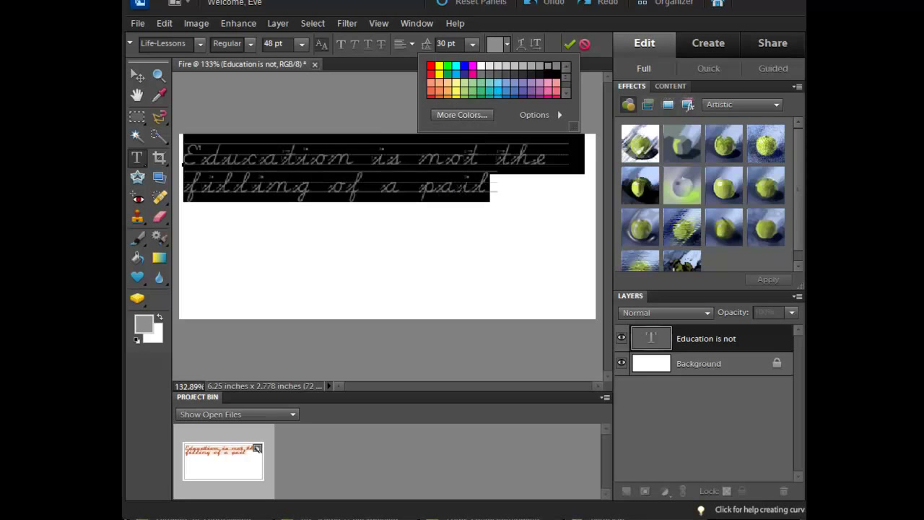
pyautogui.click(471, 44)
pyautogui.click(461, 207)
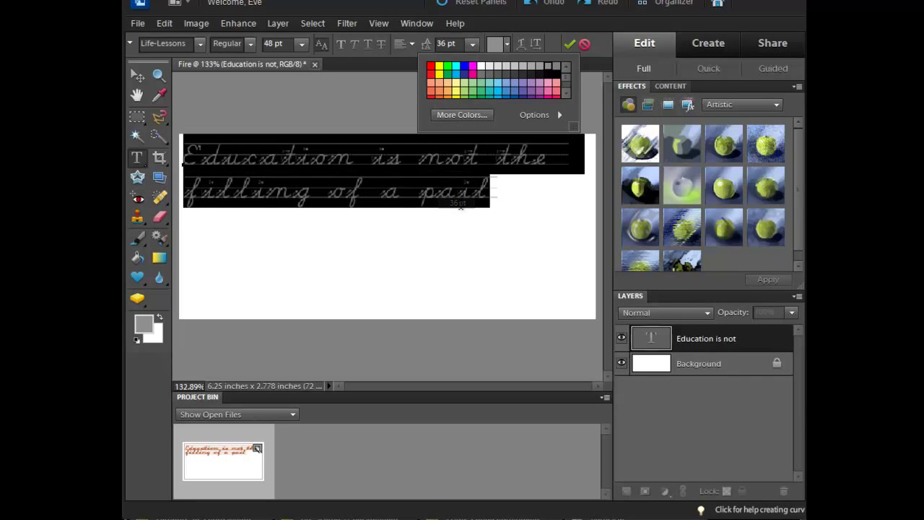
pyautogui.click(437, 187)
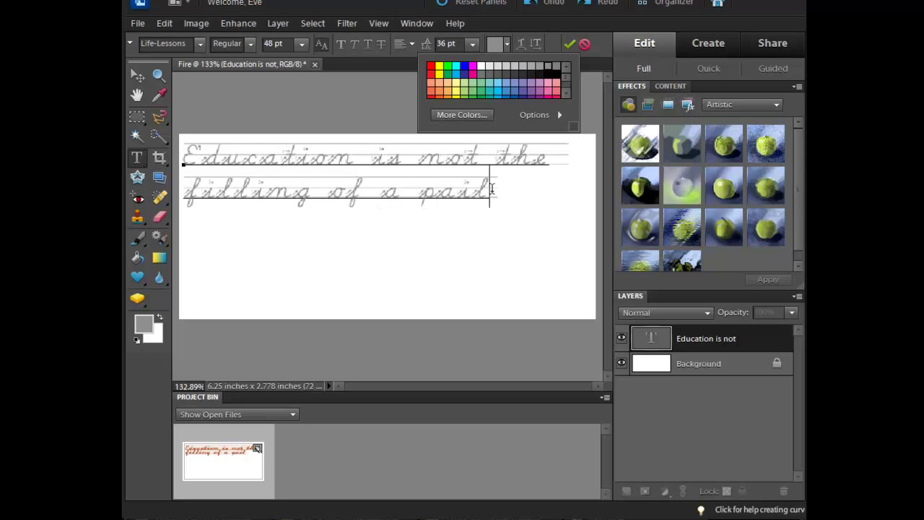
# Step: Make both lines of the quote black
pyautogui.moveTo(495, 192); pyautogui.dragTo(184, 148)
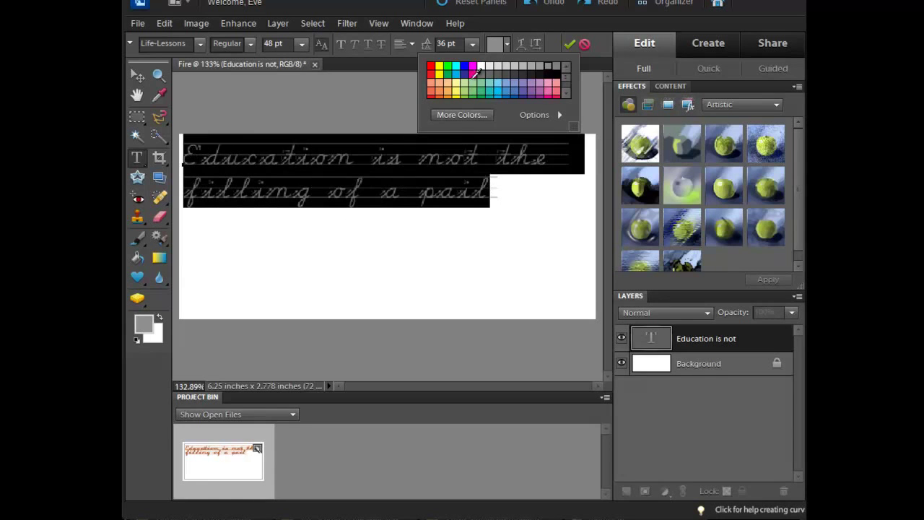
pyautogui.click(561, 66)
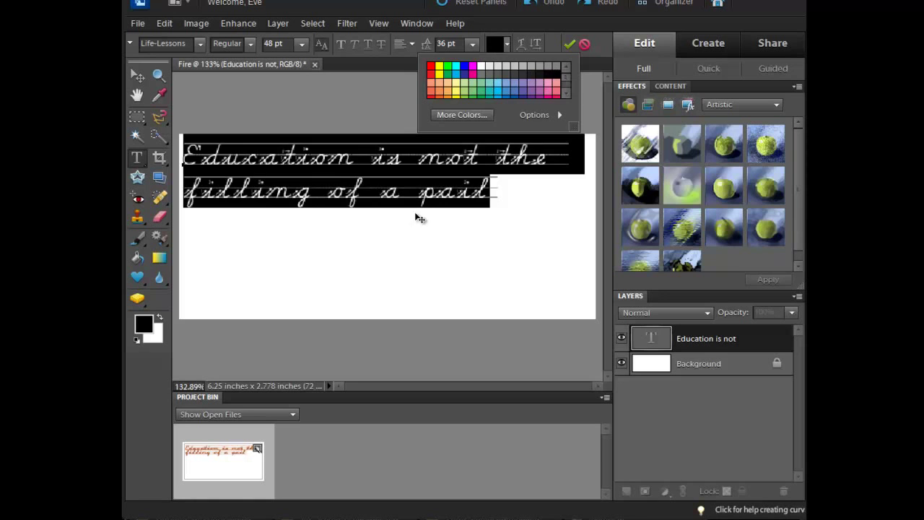
pyautogui.click(528, 186)
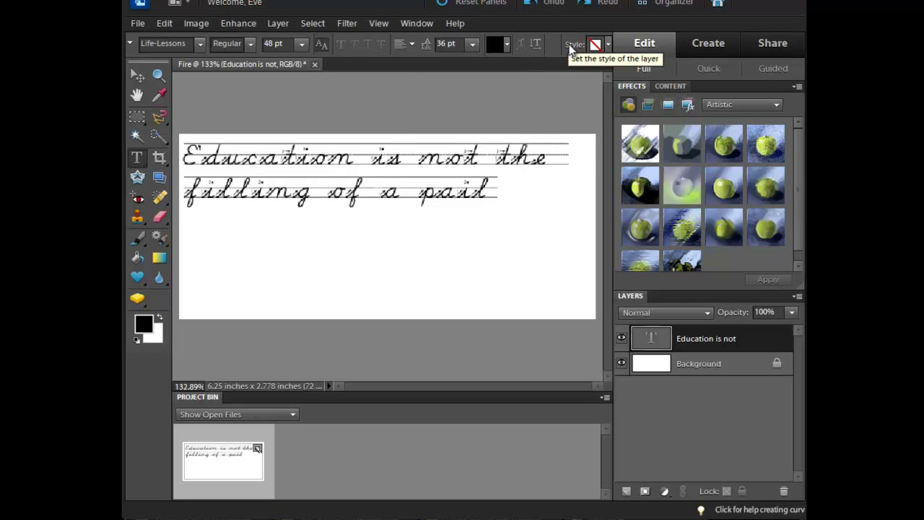
# Step: Try the green and black Wow Plastic styles, then the red and Star Glow styles on the quote
pyautogui.click(609, 45)
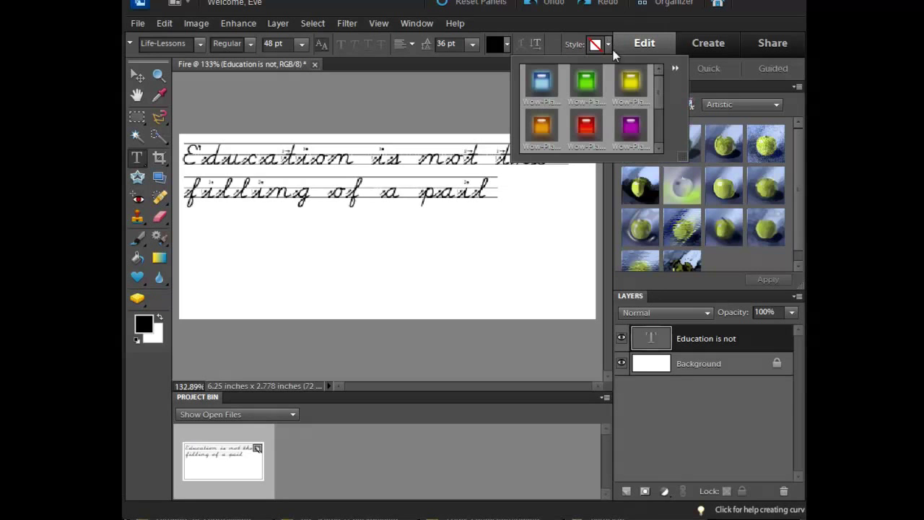
pyautogui.click(588, 81)
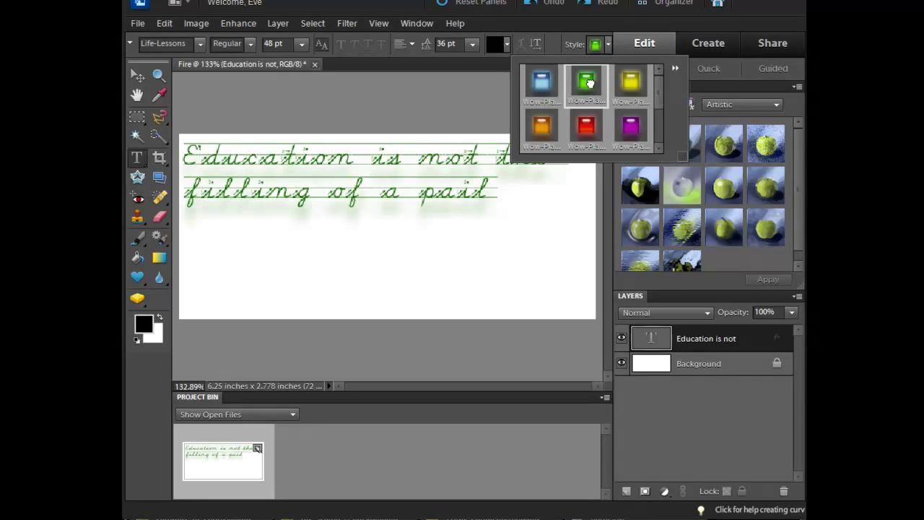
pyautogui.moveTo(660, 82); pyautogui.dragTo(660, 135)
pyautogui.click(538, 126)
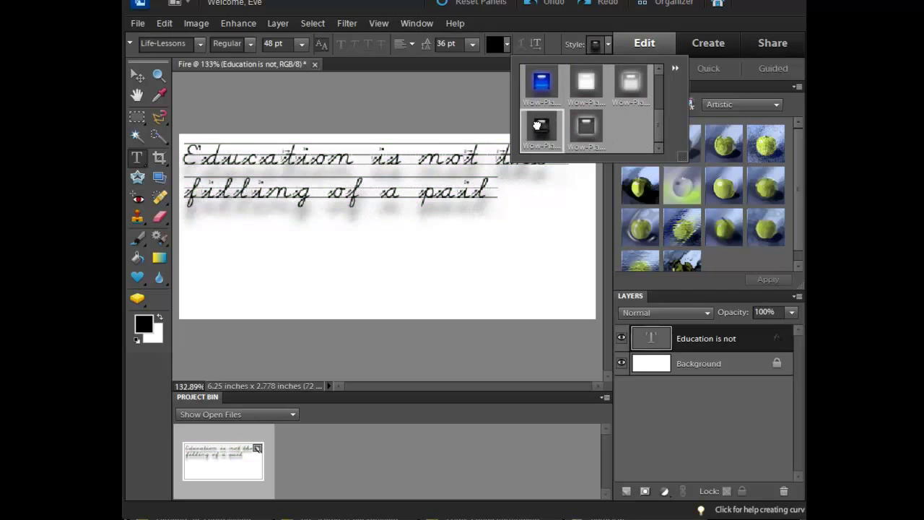
pyautogui.click(675, 69)
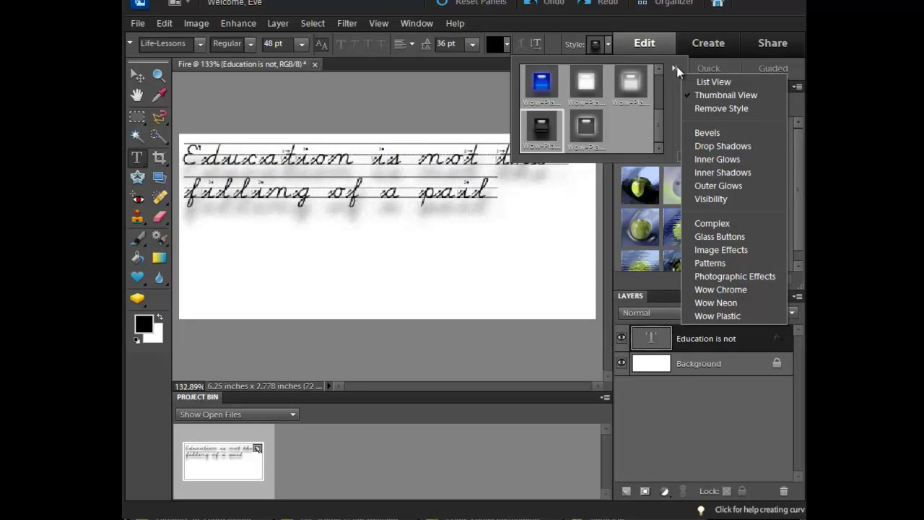
pyautogui.click(713, 226)
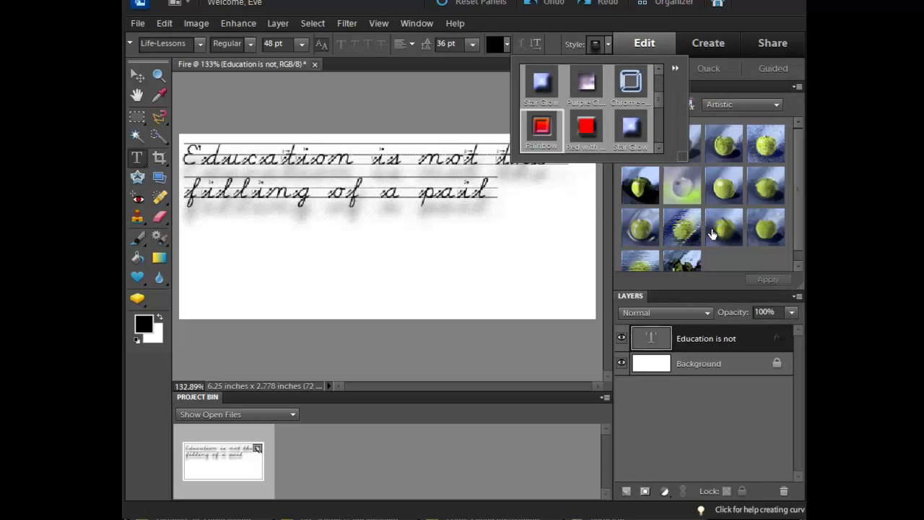
pyautogui.click(586, 127)
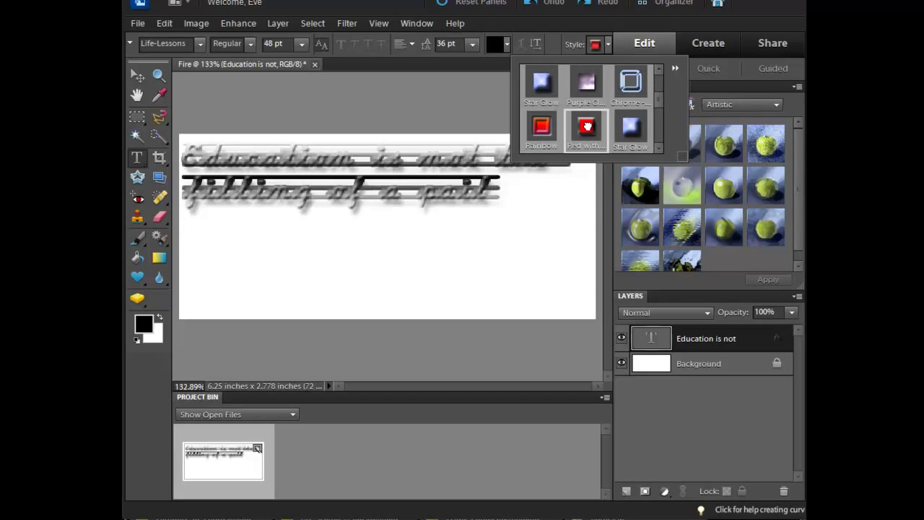
pyautogui.click(631, 128)
# Step: Apply the Teal Glass style from the Glass Buttons category to the quote
pyautogui.click(673, 66)
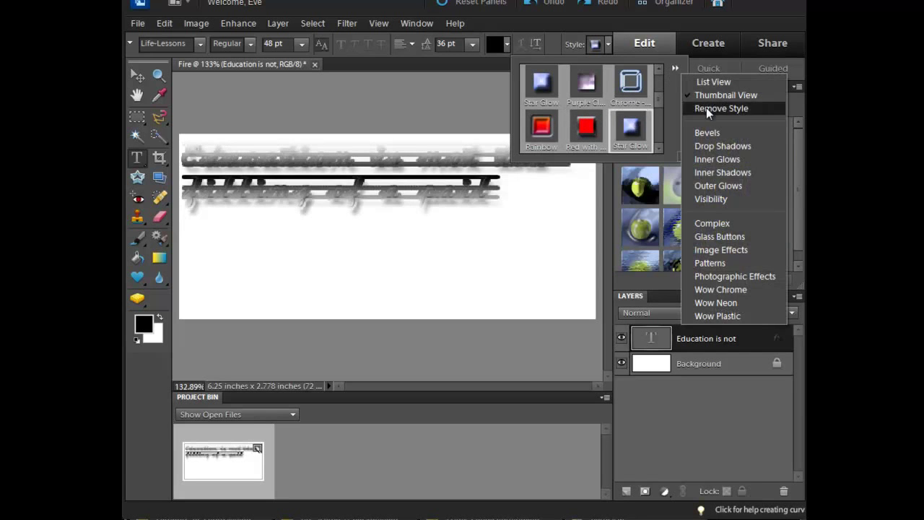
pyautogui.click(720, 237)
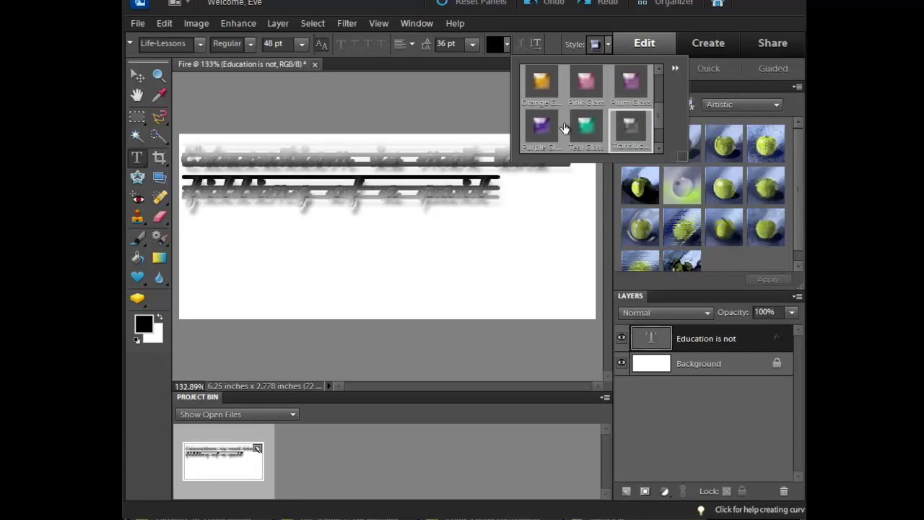
pyautogui.click(593, 124)
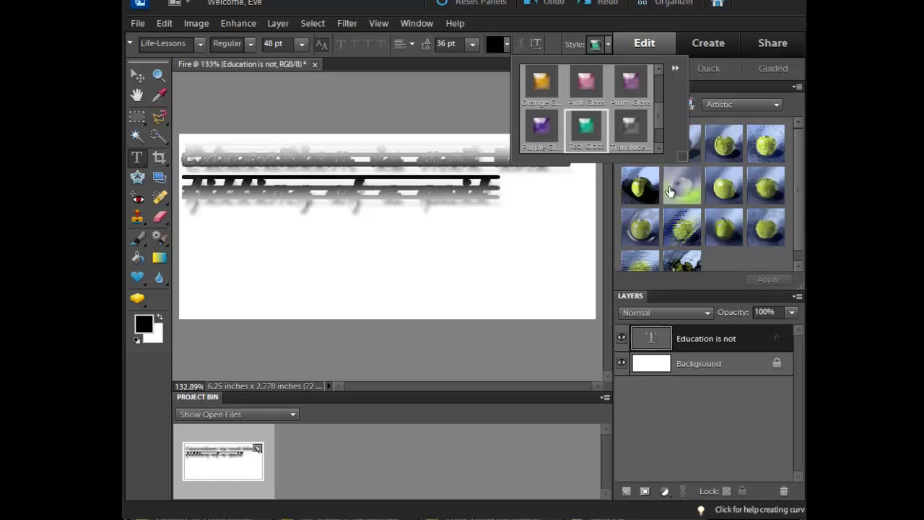
pyautogui.moveTo(657, 122); pyautogui.dragTo(646, 136)
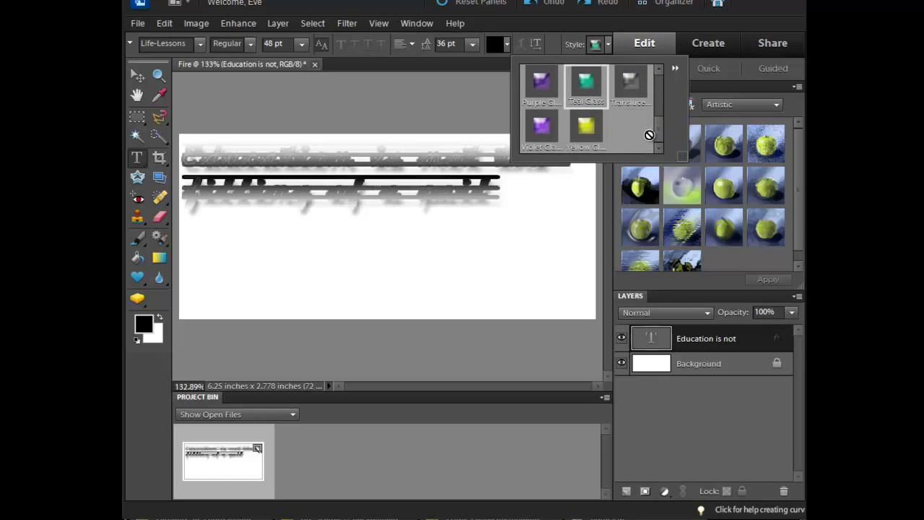
# Step: Apply the Neon drop shadow style to the quote, creating a new Layer 1 above it
pyautogui.click(675, 69)
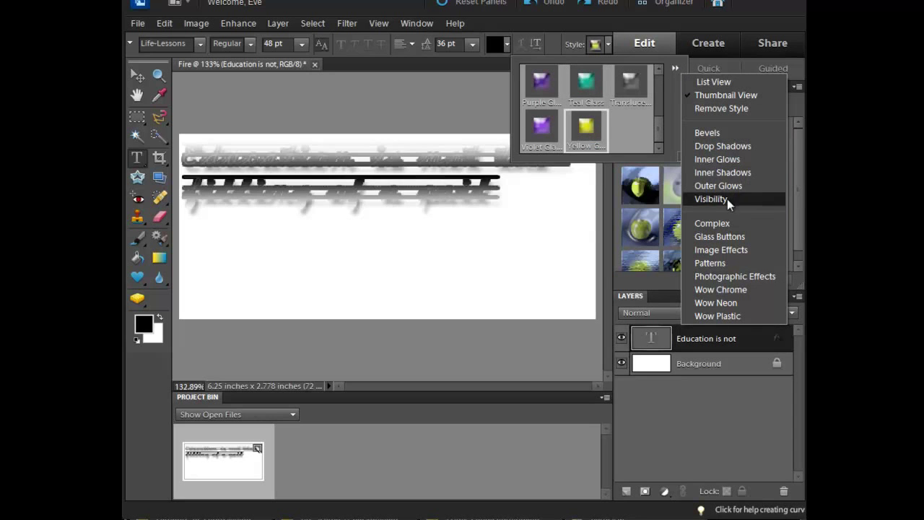
pyautogui.click(722, 146)
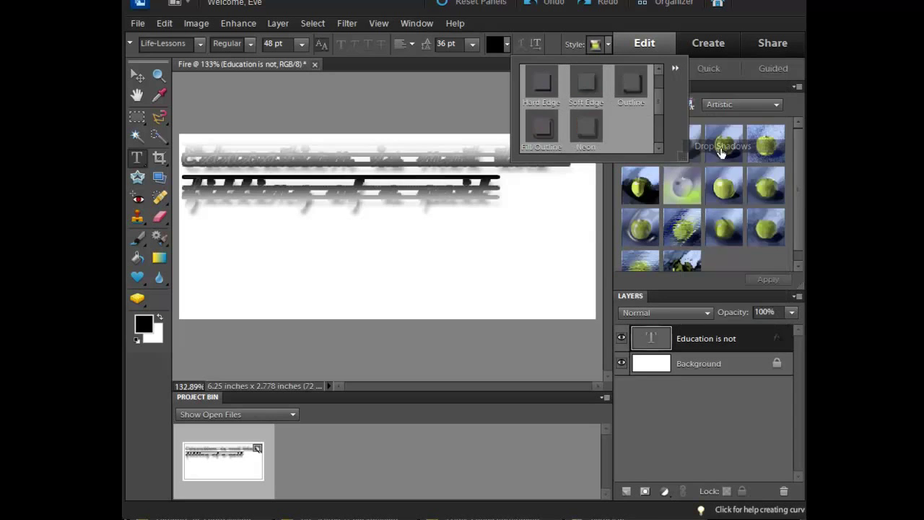
pyautogui.click(585, 133)
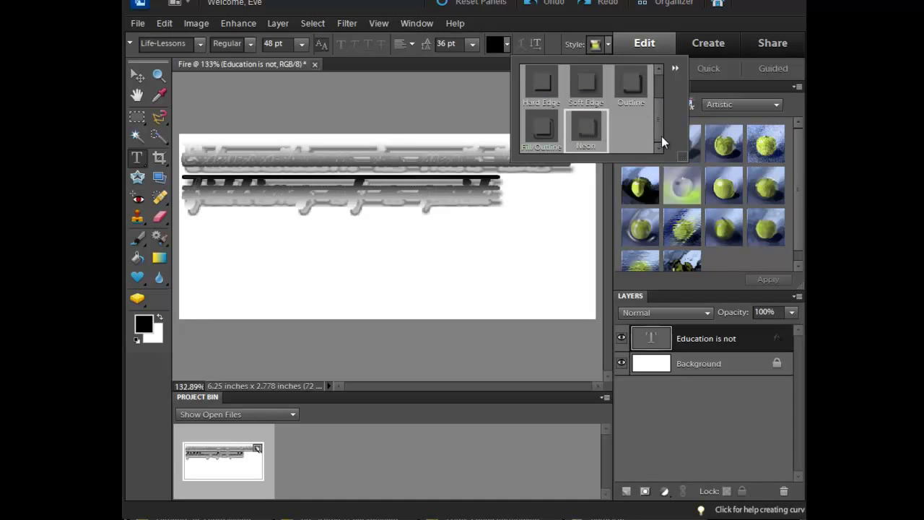
pyautogui.scroll(2, 654, 87)
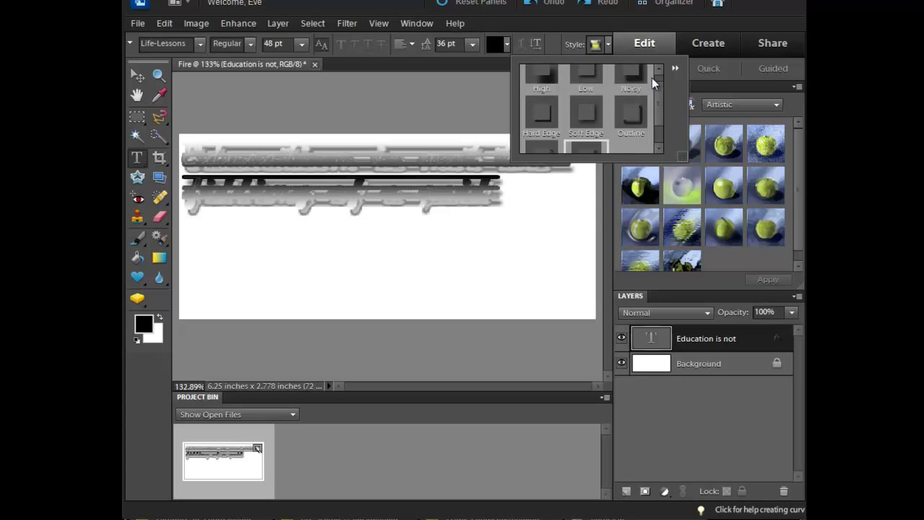
pyautogui.click(428, 103)
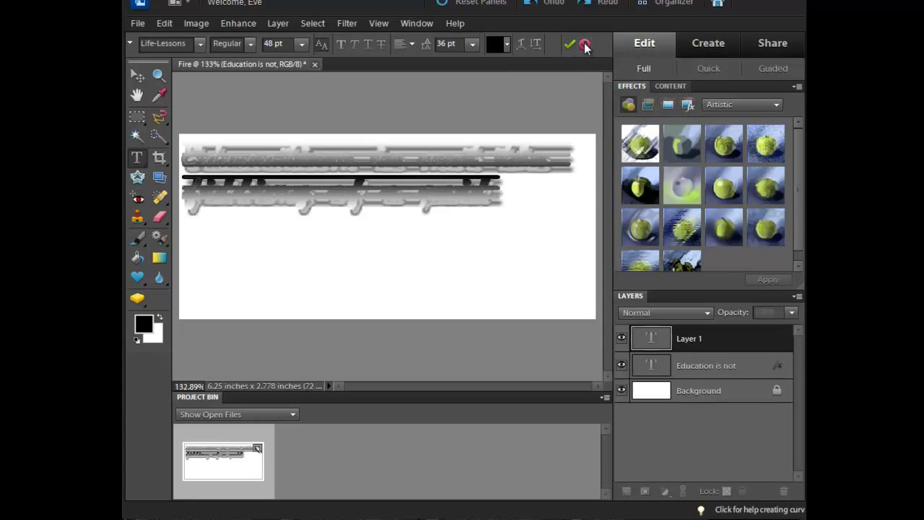